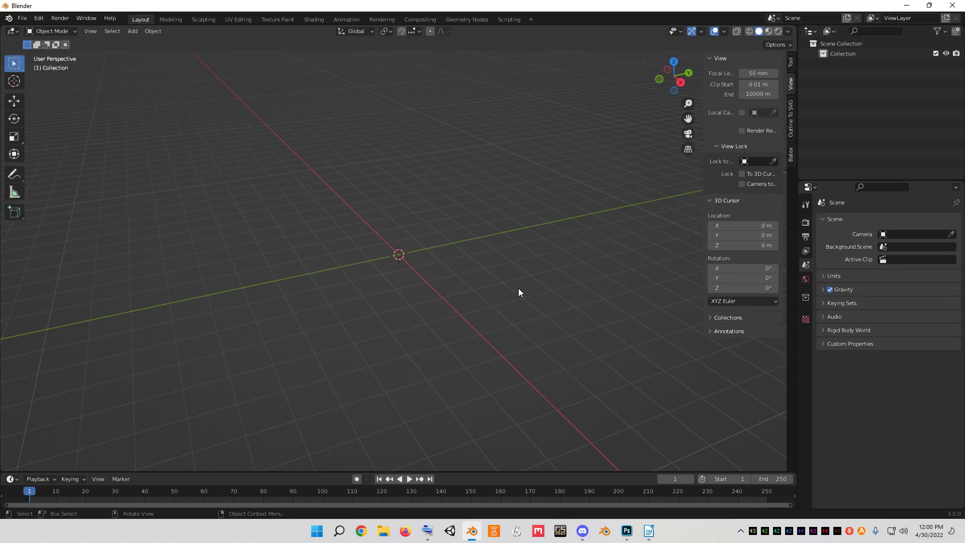
# Switch to the top view and add a mesh plane with a size of 1412 m.
pyautogui.click(674, 62)
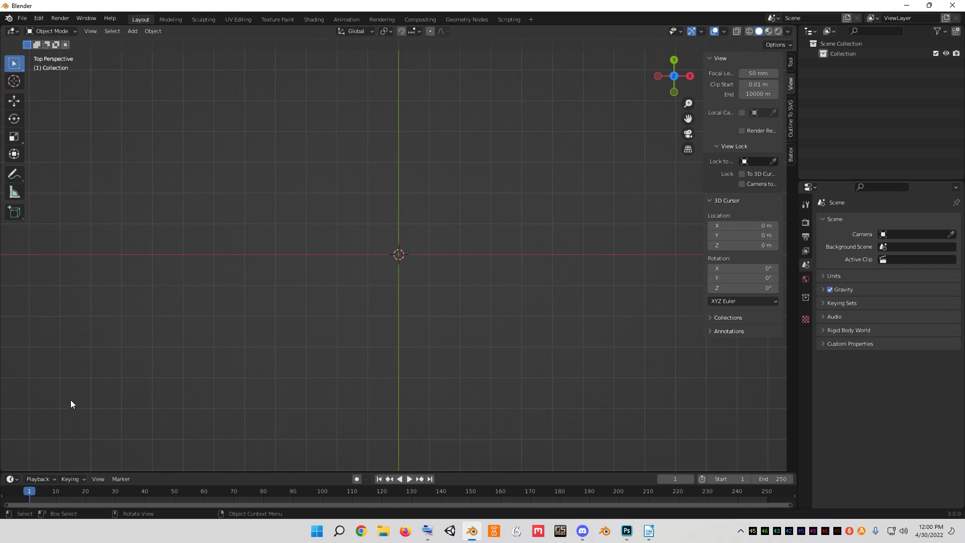
pyautogui.click(133, 35)
pyautogui.moveTo(156, 43)
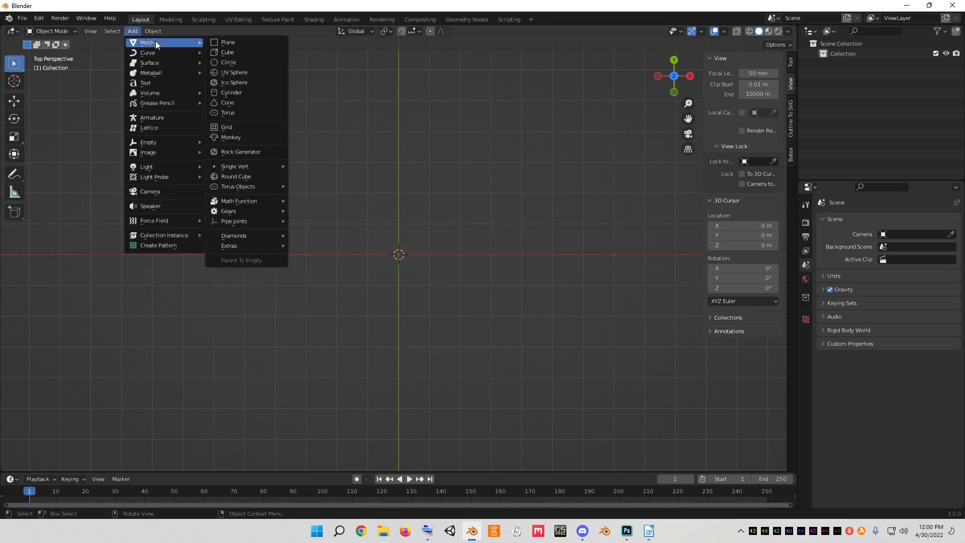
pyautogui.click(258, 44)
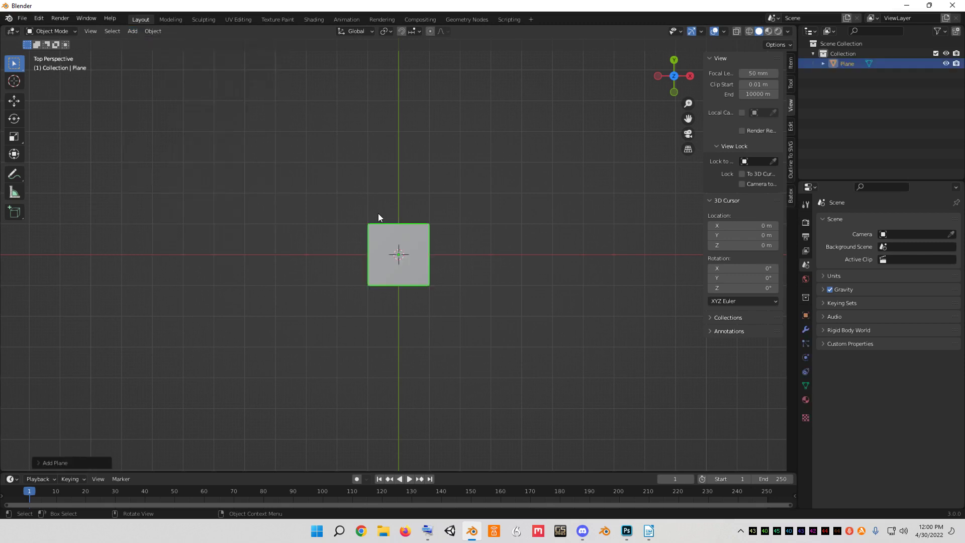
pyautogui.click(38, 463)
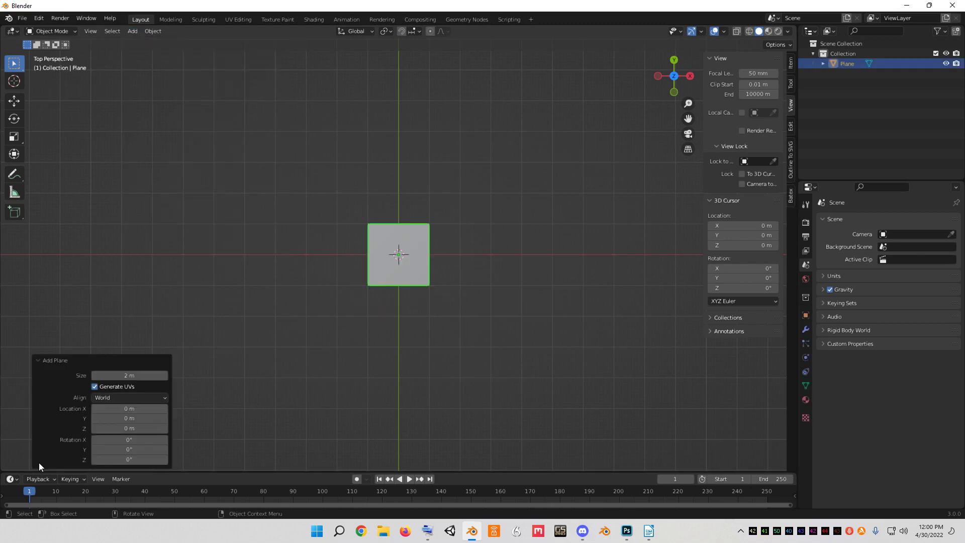
pyautogui.click(134, 376)
pyautogui.write('1412')
pyautogui.press('Return')
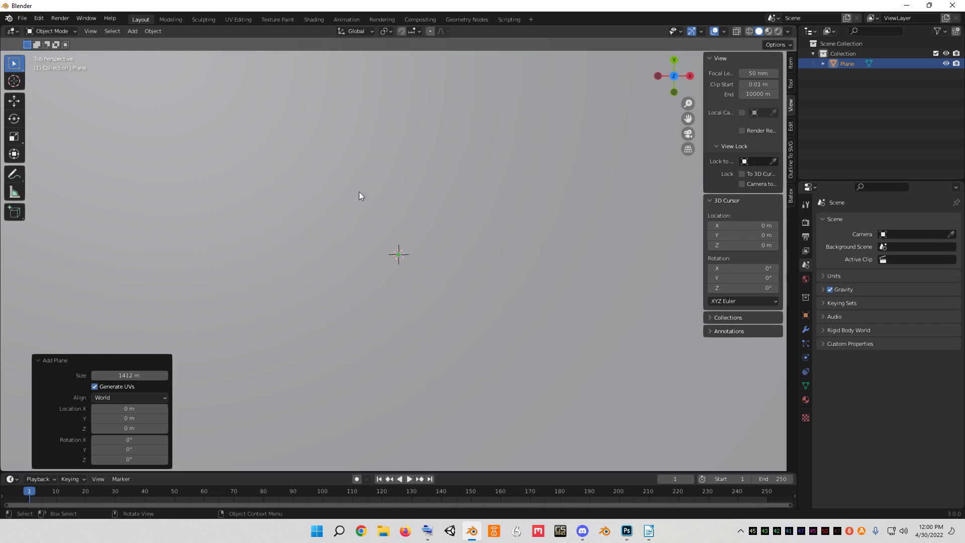
pyautogui.click(38, 360)
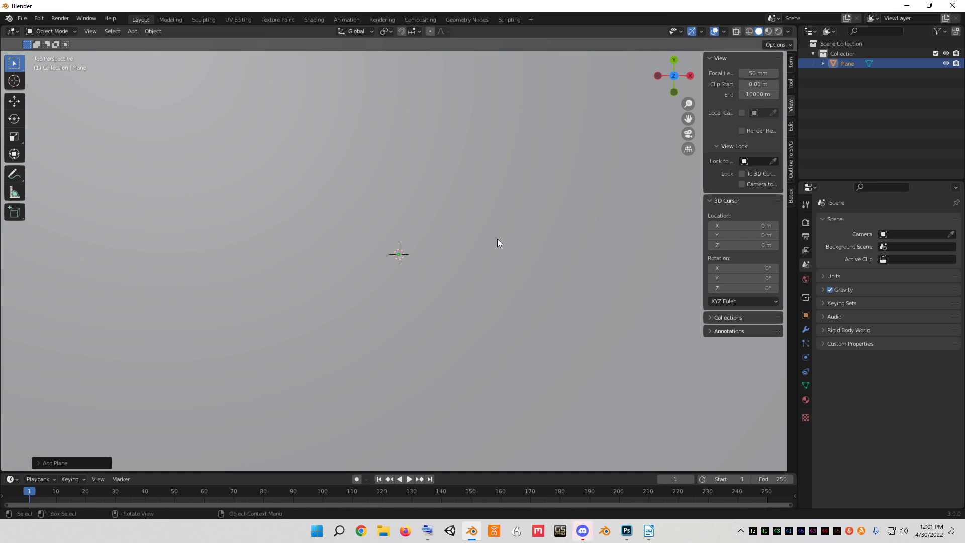
# Create a new material on the plane and name it Google.
pyautogui.scroll(-5, 496, 239)
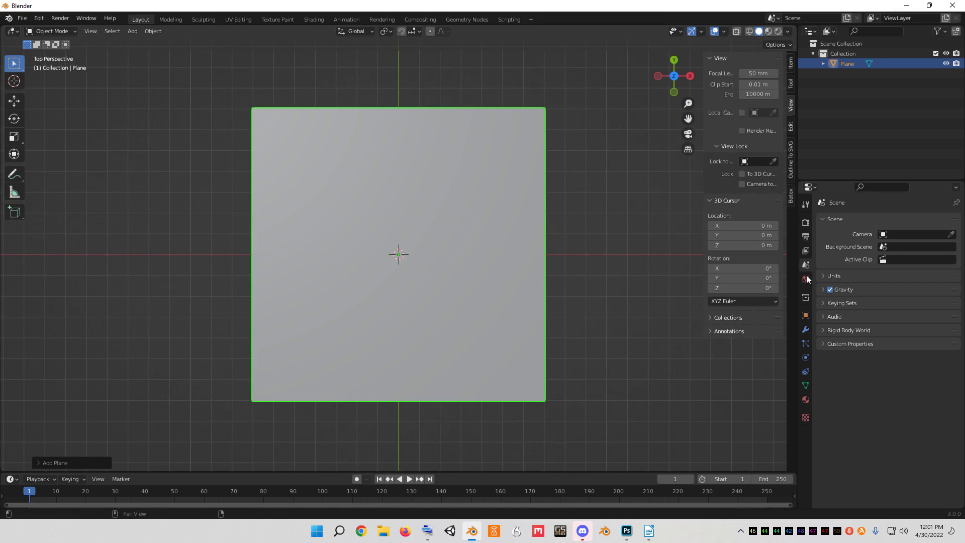
pyautogui.click(808, 398)
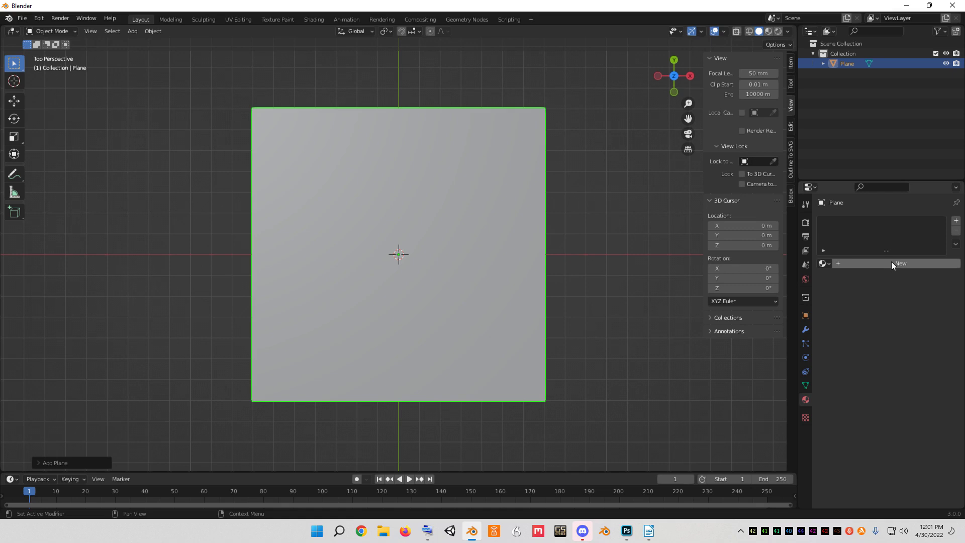
pyautogui.click(824, 264)
pyautogui.click(844, 279)
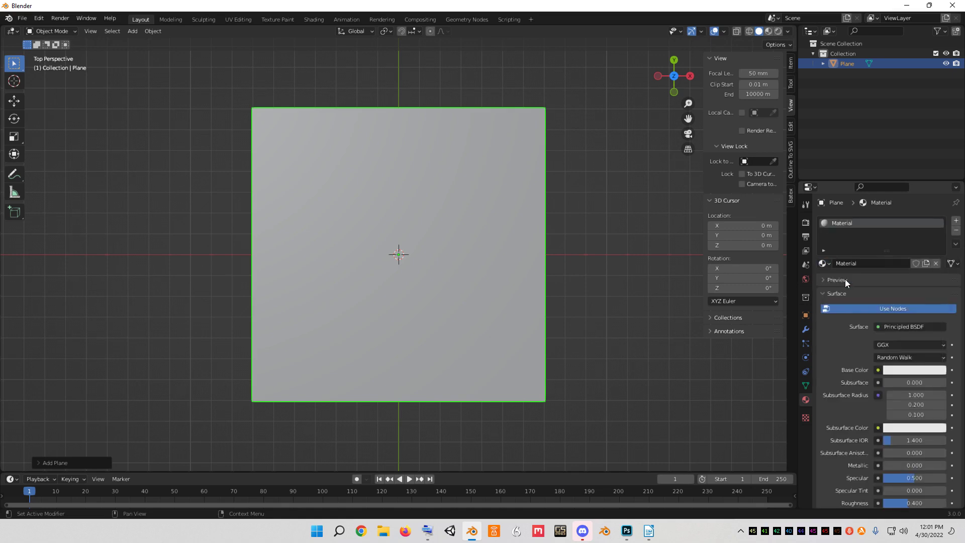
pyautogui.click(870, 264)
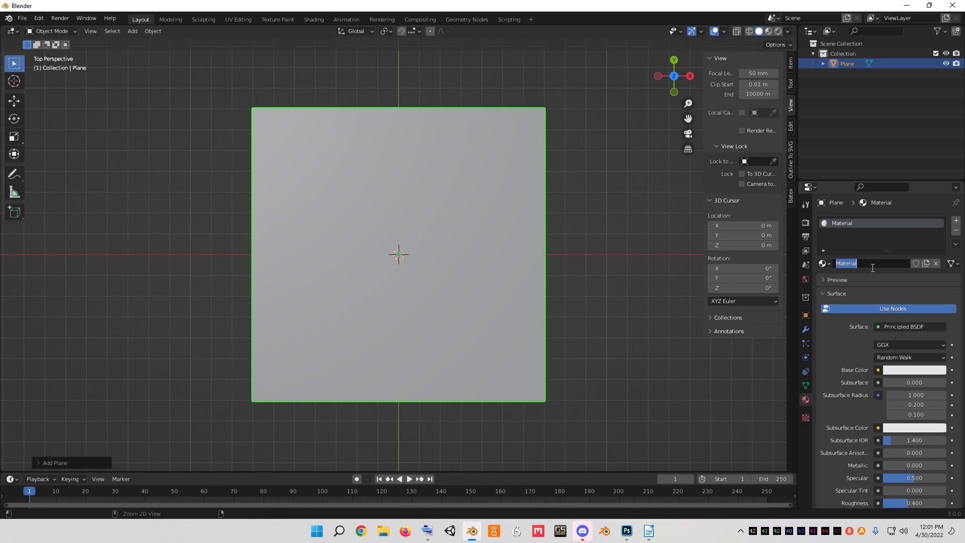
pyautogui.write('g')
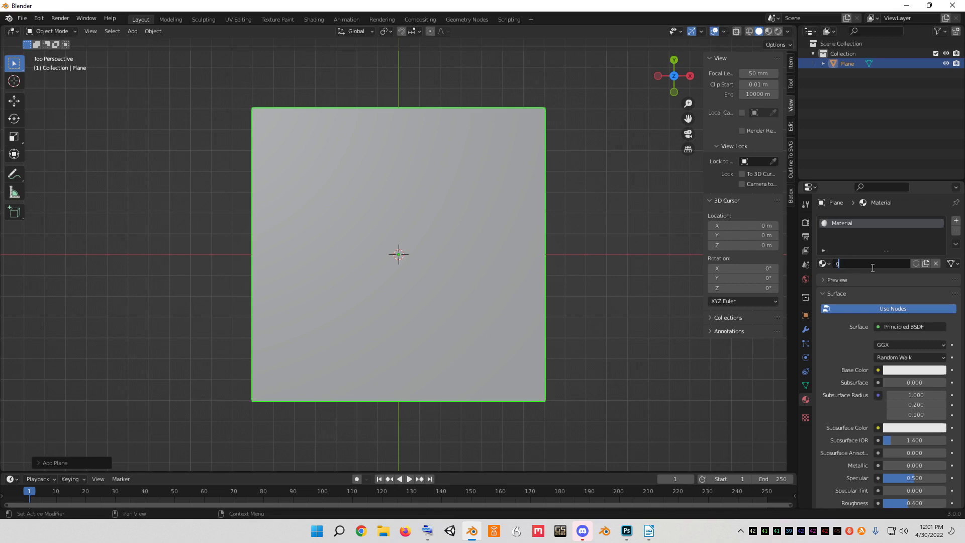
pyautogui.press('BackSpace')
pyautogui.write('Google')
pyautogui.press('Return')
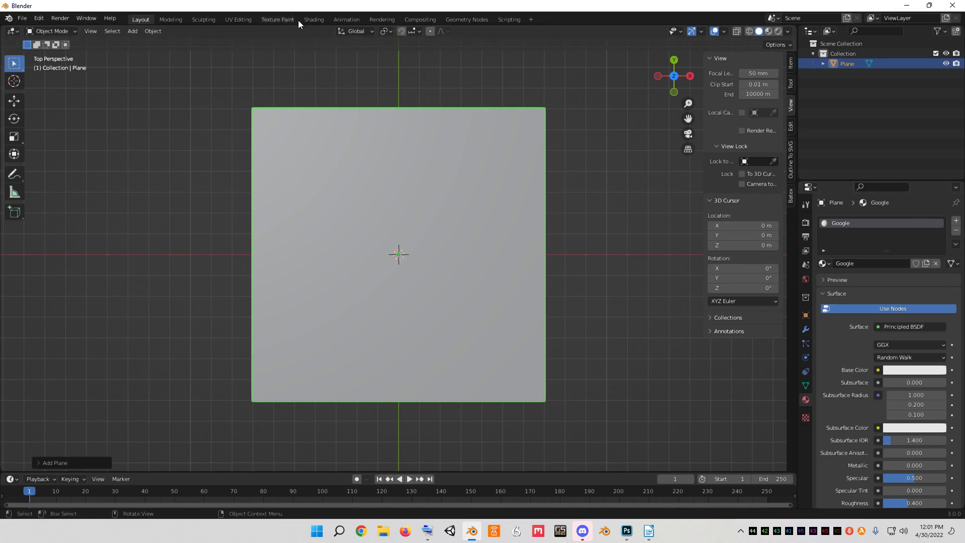
# In the Shading workspace, add an Image Texture node and connect its Color output to the Principled BSDF's Base Color.
pyautogui.click(314, 22)
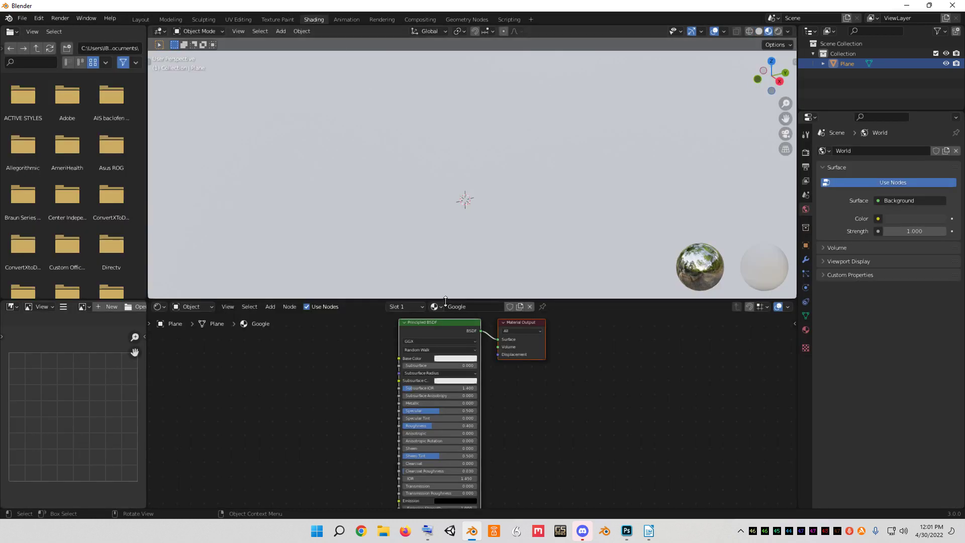
pyautogui.moveTo(449, 324); pyautogui.dragTo(455, 344)
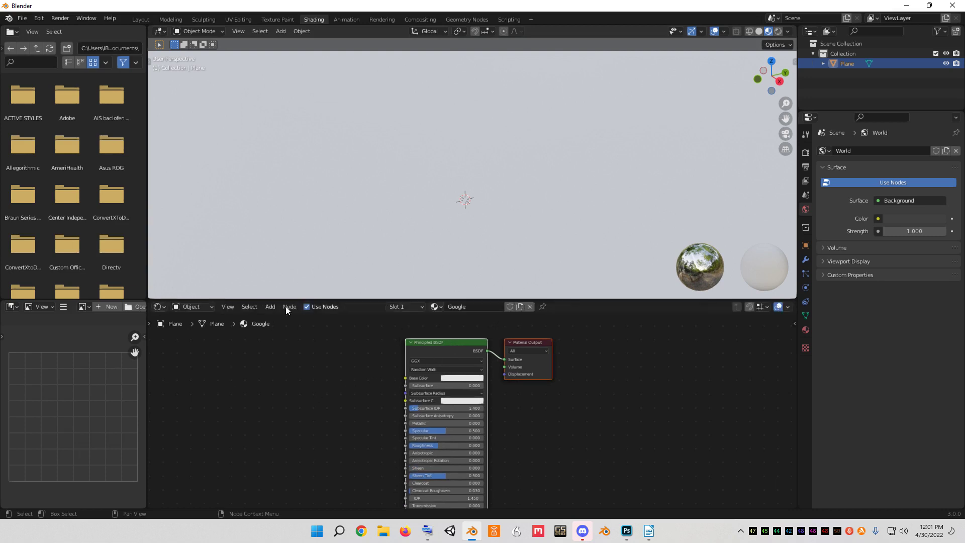
pyautogui.click(271, 307)
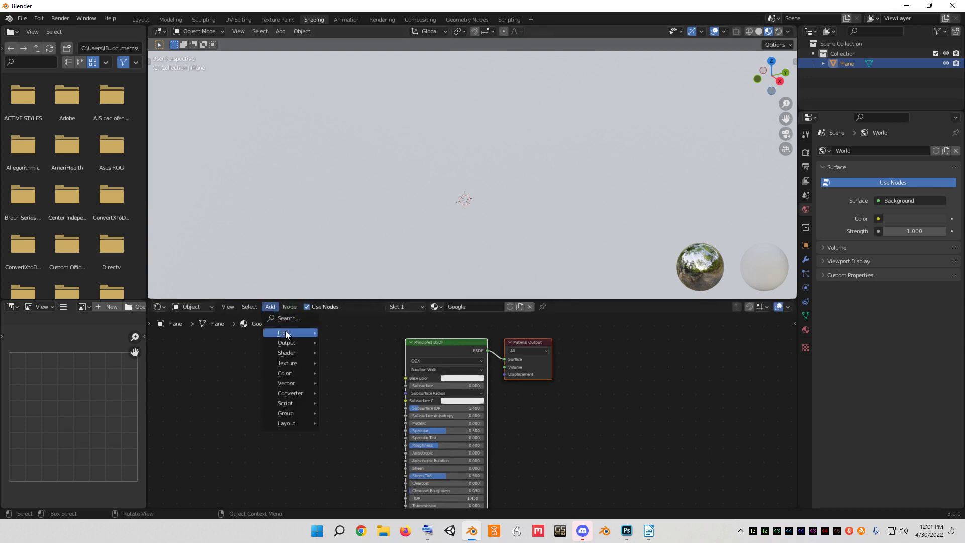
pyautogui.moveTo(290, 364)
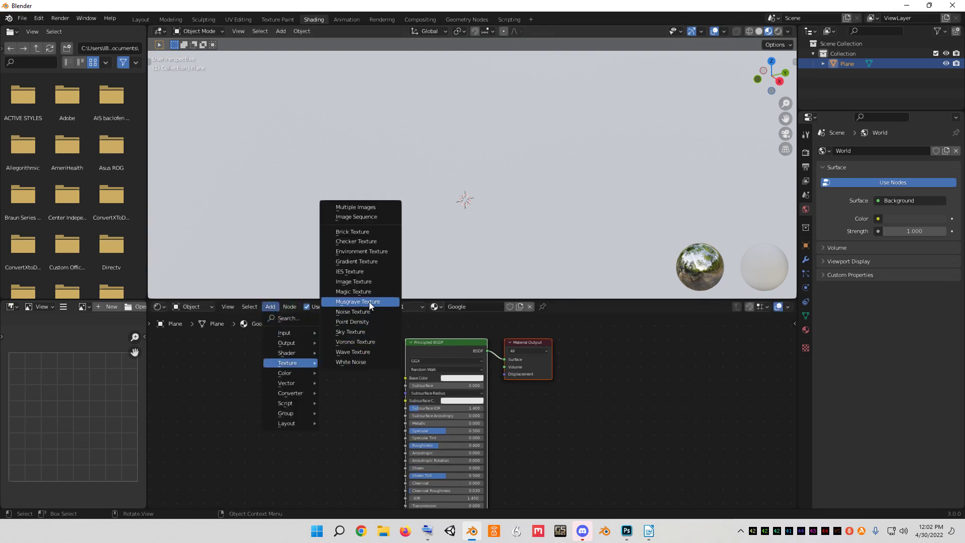
pyautogui.click(367, 282)
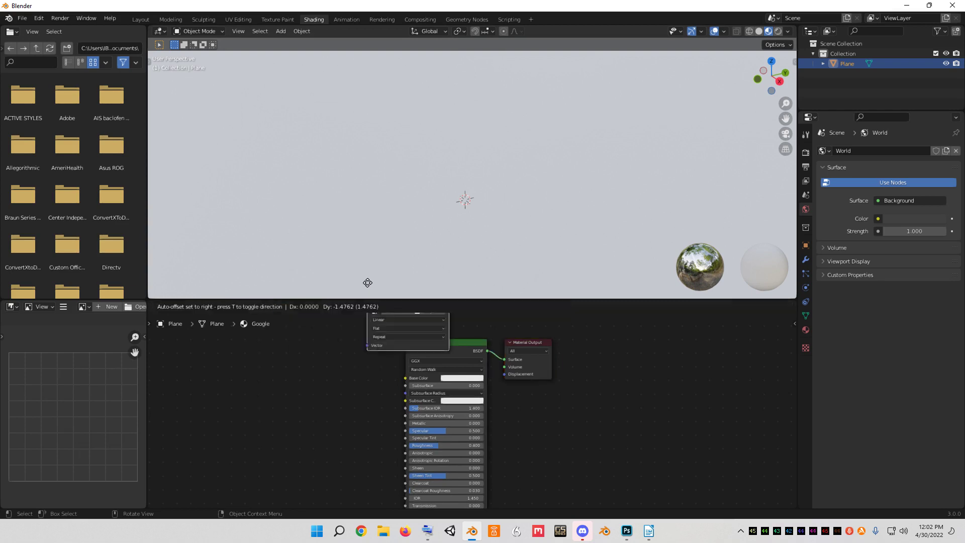
pyautogui.click(270, 347)
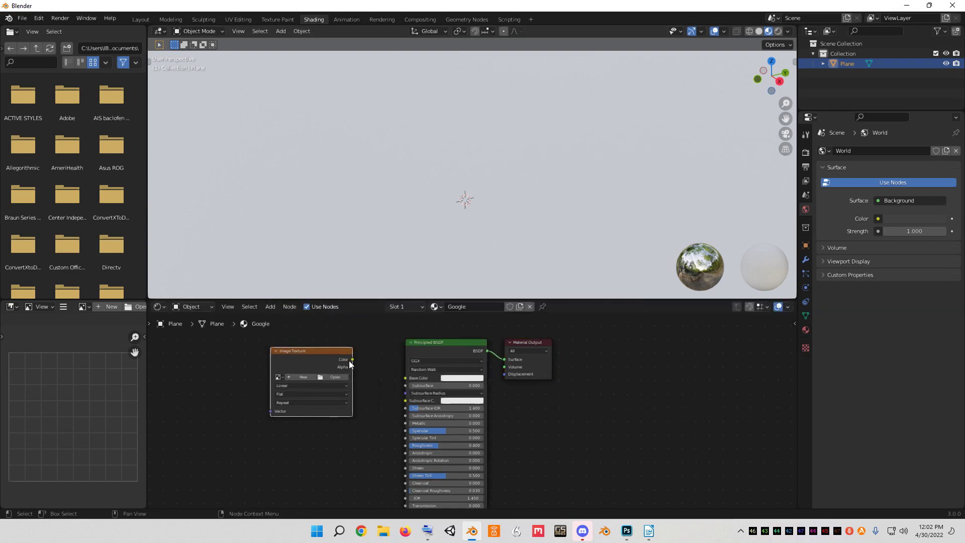
pyautogui.moveTo(352, 359); pyautogui.dragTo(406, 378)
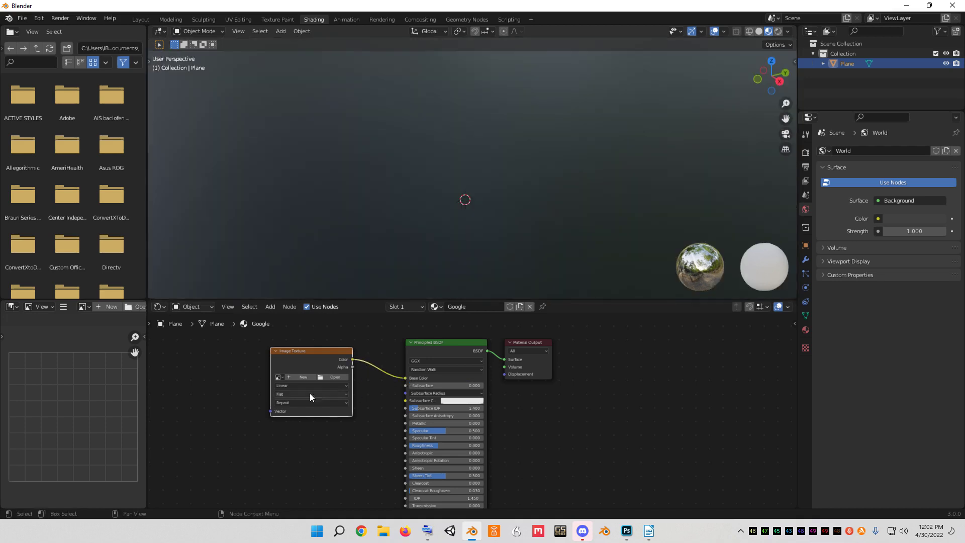
# Load Google_OH.jpg from D:\Blender 3D\The Olde Farm into the Image Texture node.
pyautogui.click(332, 377)
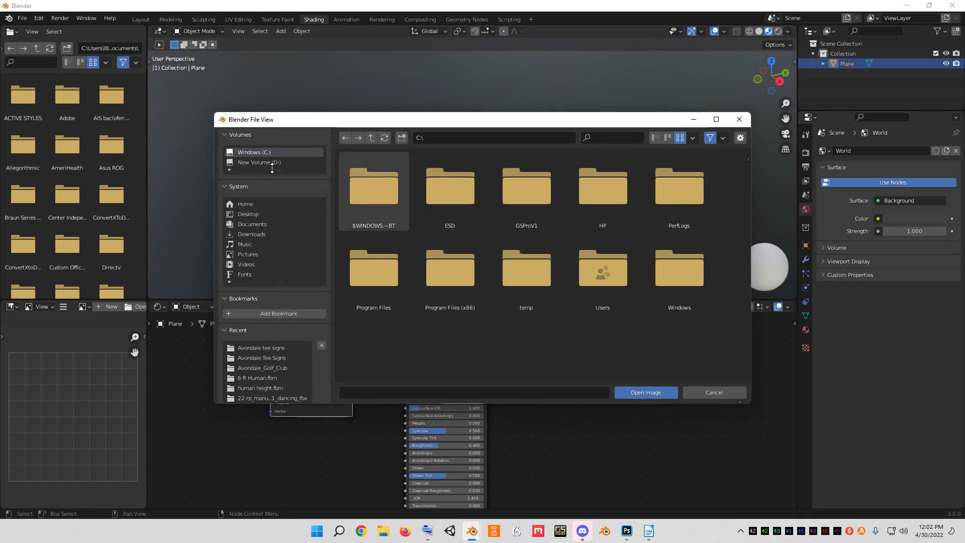
pyautogui.click(256, 162)
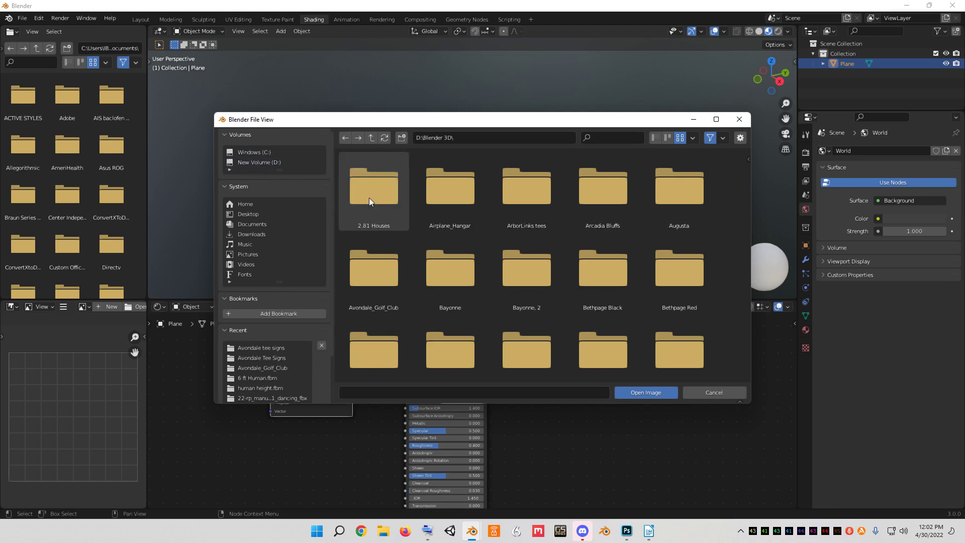
pyautogui.moveTo(748, 186); pyautogui.dragTo(725, 354)
pyautogui.click(520, 357)
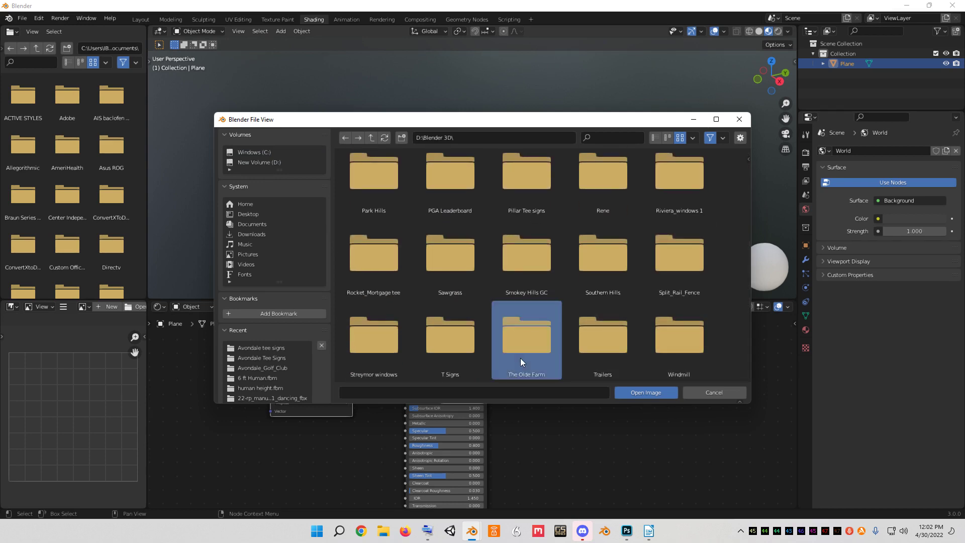
pyautogui.doubleClick(520, 357)
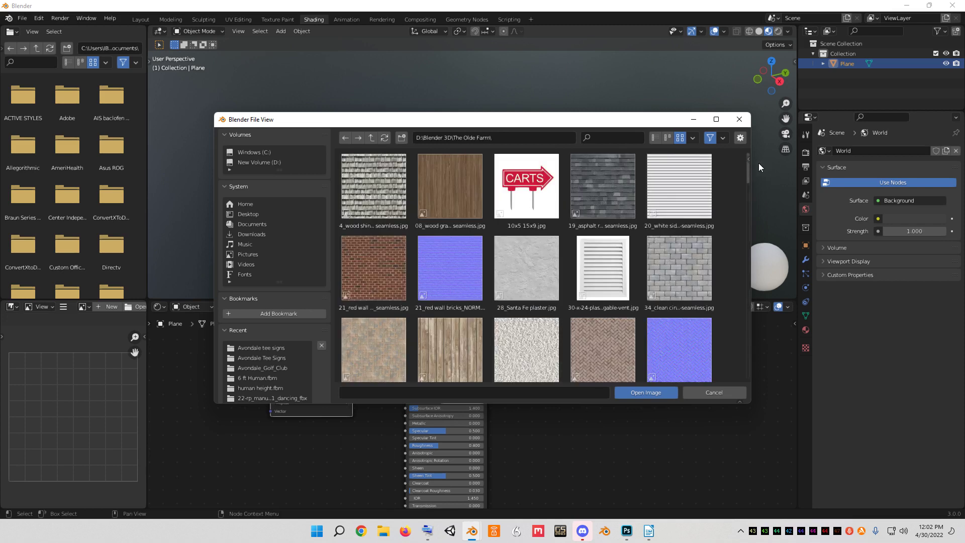
pyautogui.moveTo(746, 164); pyautogui.dragTo(743, 283)
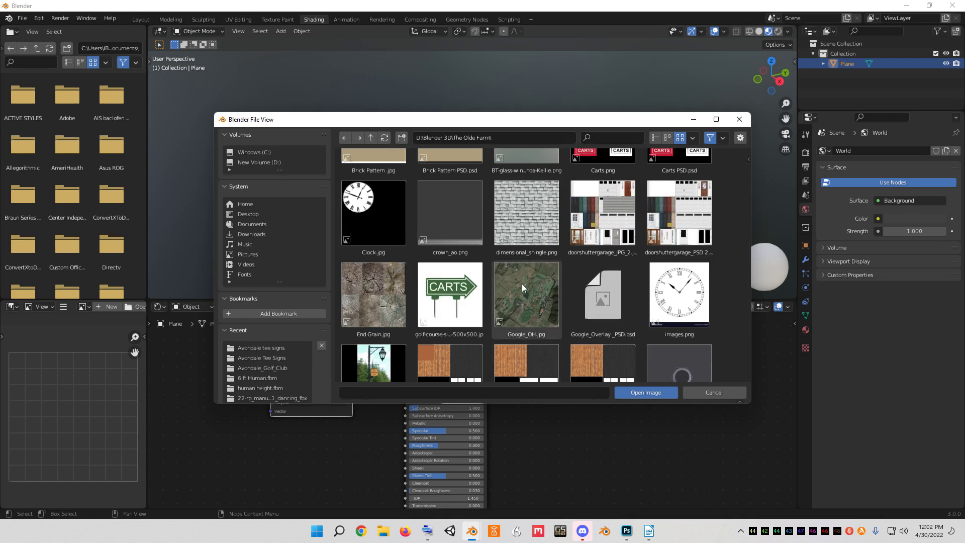
pyautogui.click(508, 279)
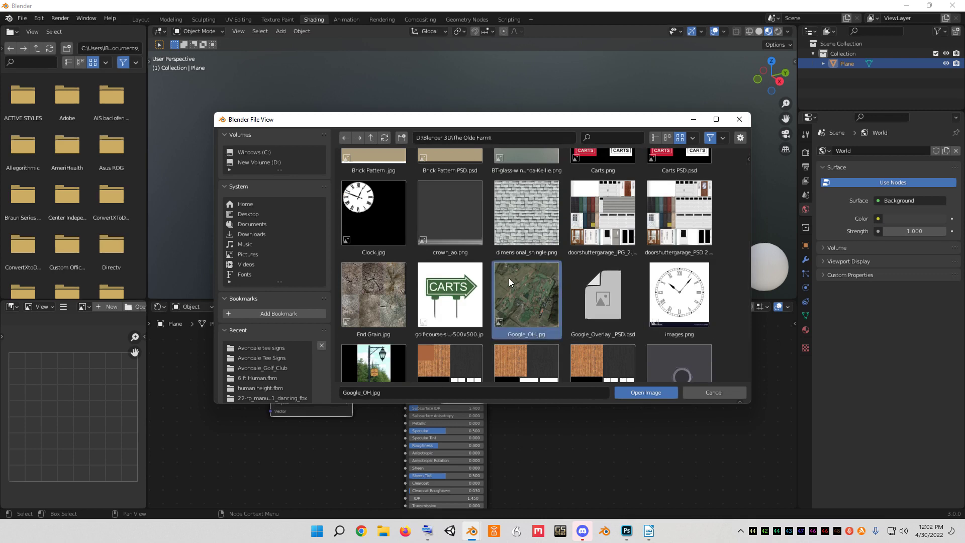
pyautogui.click(631, 392)
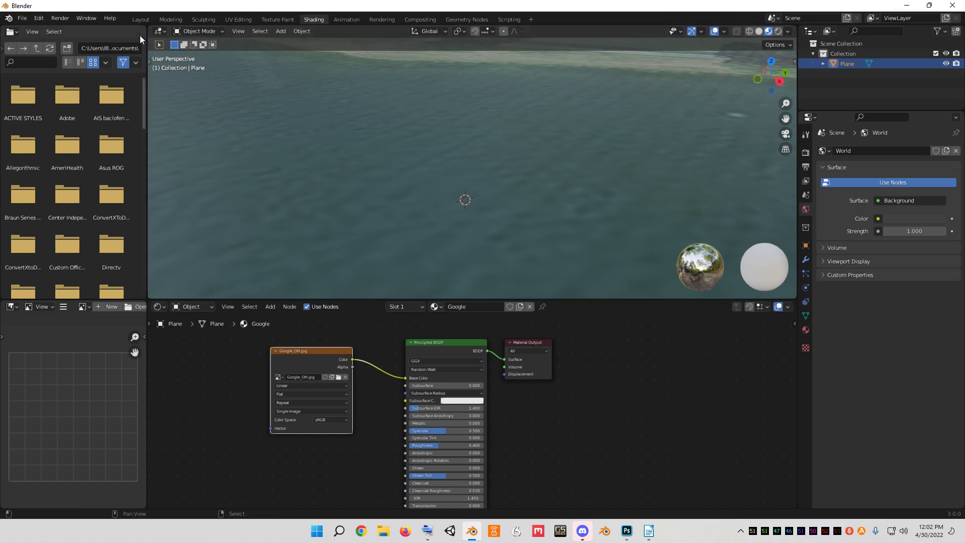
# Return to the Layout workspace and display the textured plane in Material Preview shading.
pyautogui.click(149, 19)
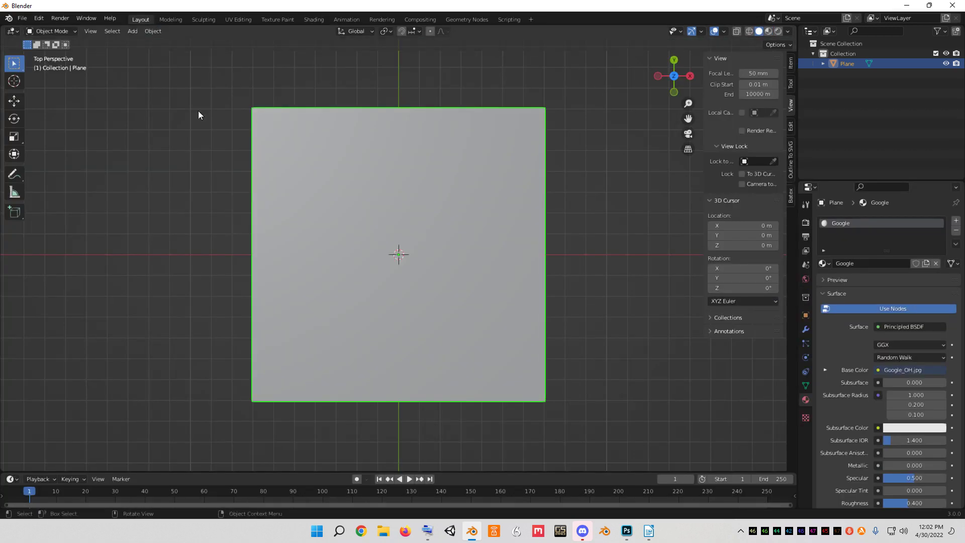
pyautogui.click(767, 32)
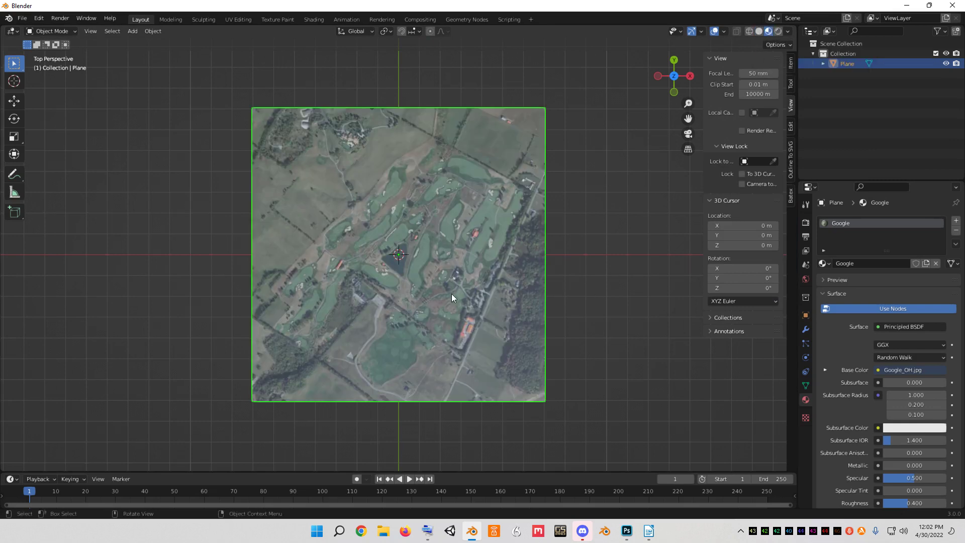
pyautogui.scroll(3, 452, 297)
pyautogui.scroll(-2, 451, 297)
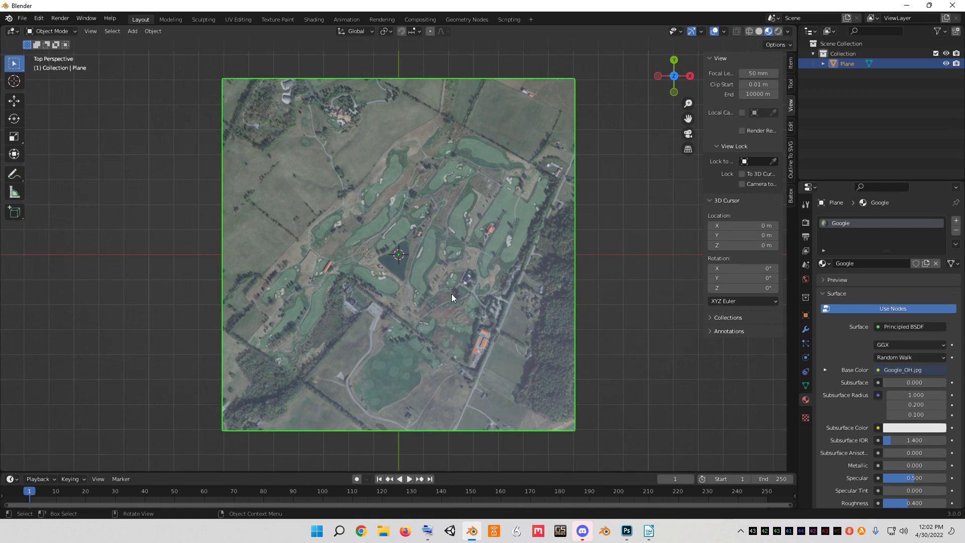
pyautogui.scroll(8, 451, 297)
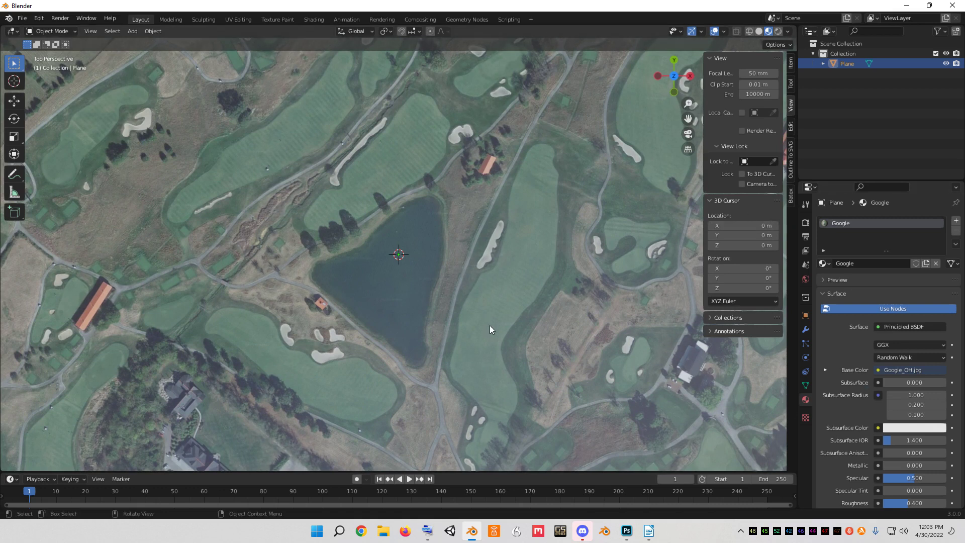
# Enable the Move object gizmo and shift the plane so the dark-roofed building above the path junction sits on the 3D cursor.
pyautogui.click(701, 32)
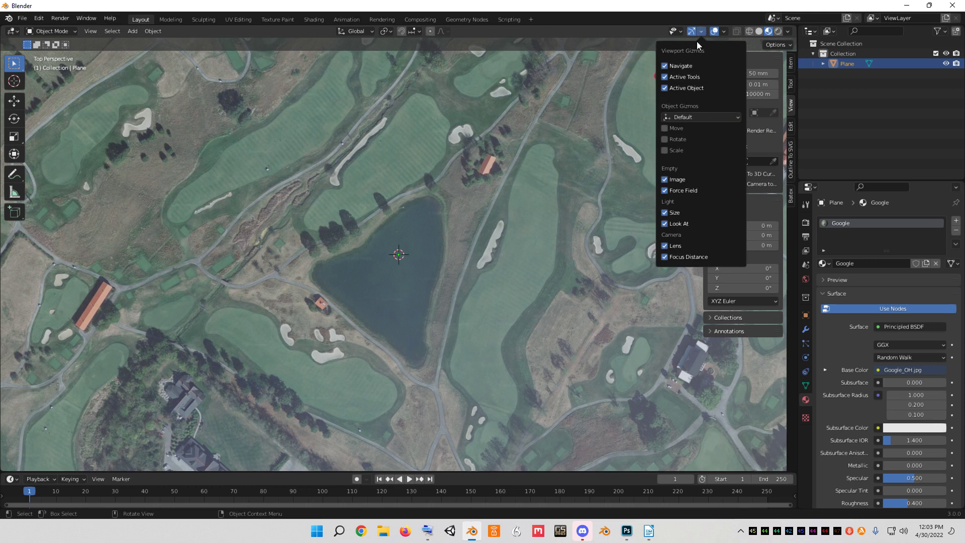
pyautogui.click(665, 128)
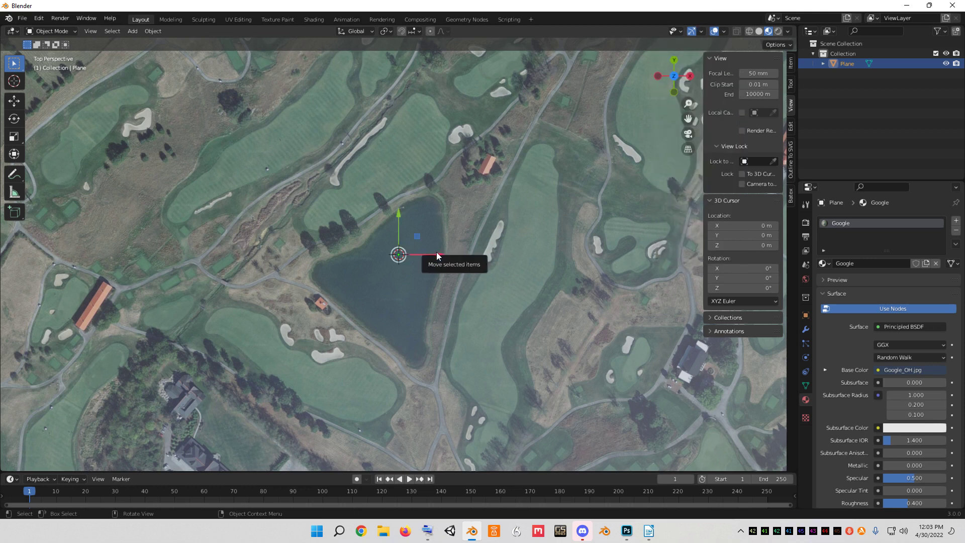
pyautogui.moveTo(436, 251); pyautogui.dragTo(72, 101)
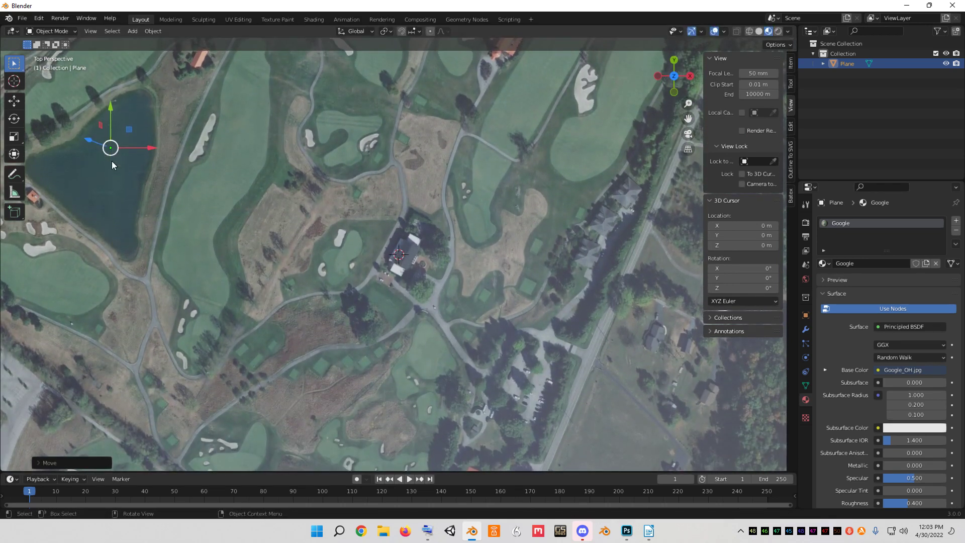
# Set the textured plane's origin to the 3D cursor at the dark-roofed building.
pyautogui.scroll(3, 366, 269)
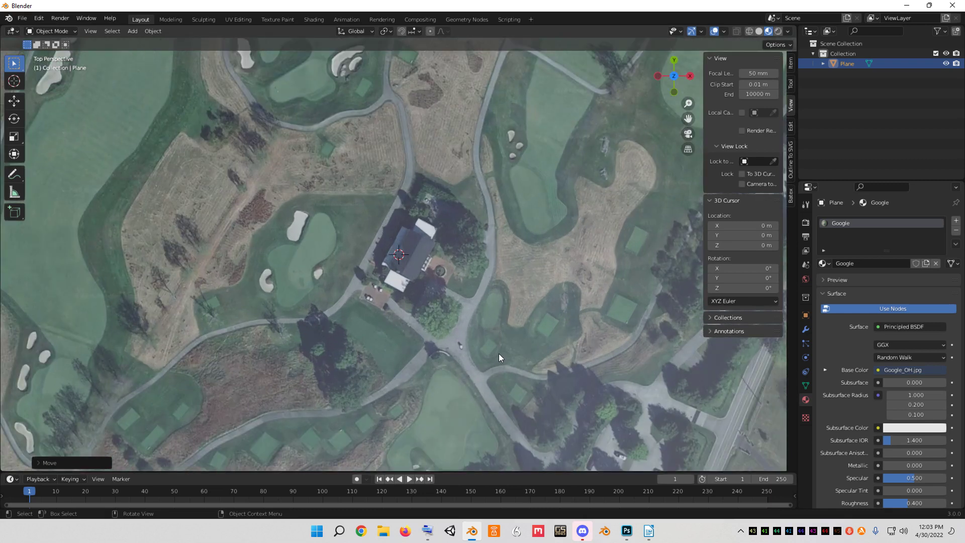
pyautogui.rightClick(478, 300)
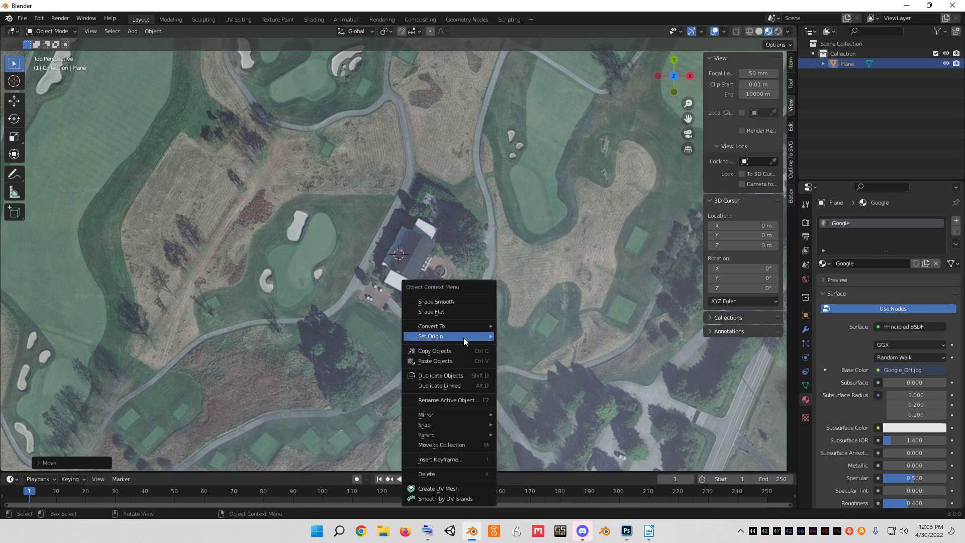
pyautogui.moveTo(463, 336)
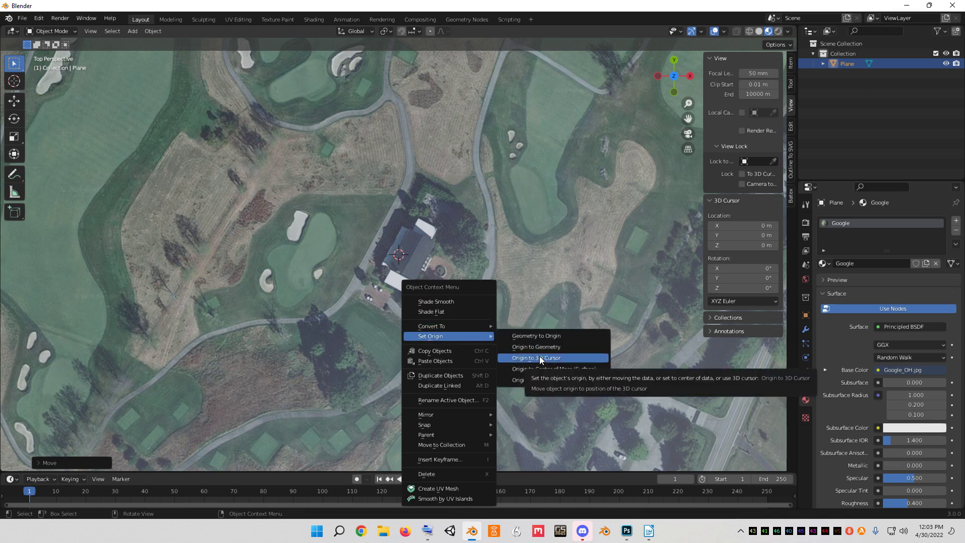
pyautogui.click(539, 356)
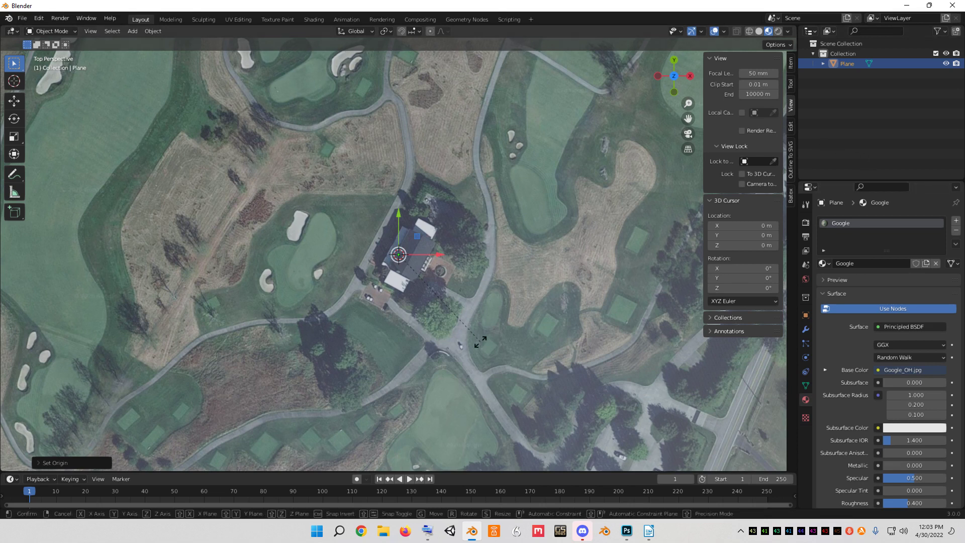
# Rotate the plane about -63.5° around the global Z axis so the building's walls line up with the X and Y axes.
pyautogui.press('r')
pyautogui.press('z')
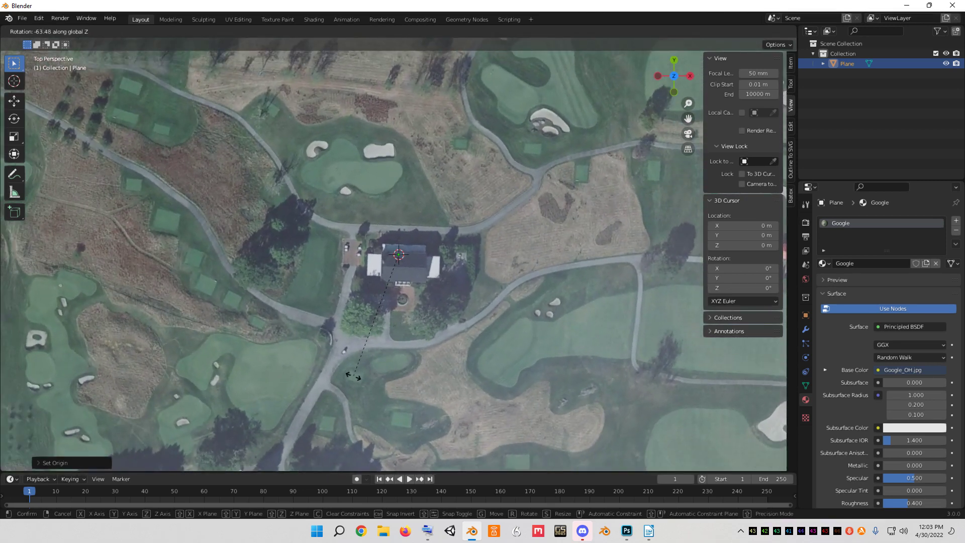
pyautogui.click(353, 375)
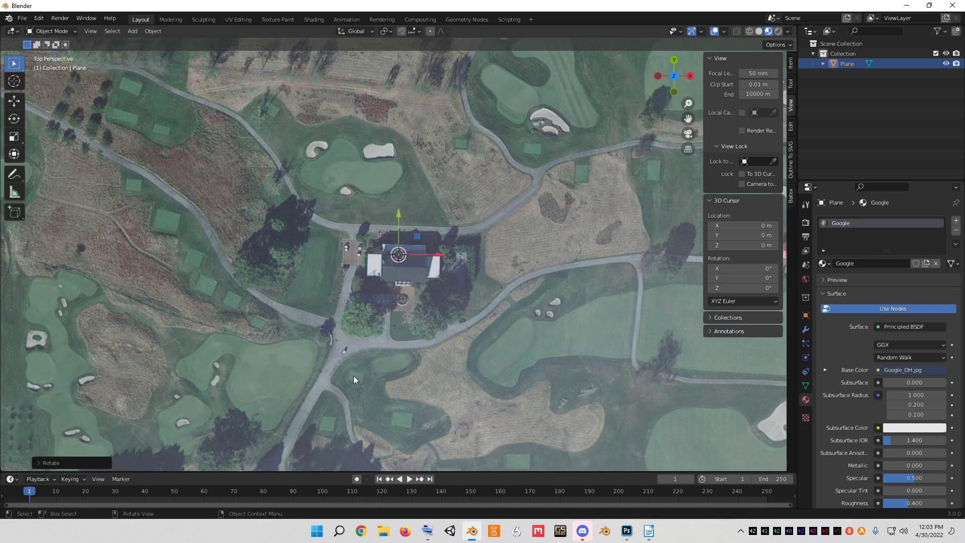
# In Edit Mode, use the Knife with angle constraint to cut a closed rectangle into the plane around the building and its surrounding trees.
pyautogui.press('Tab')
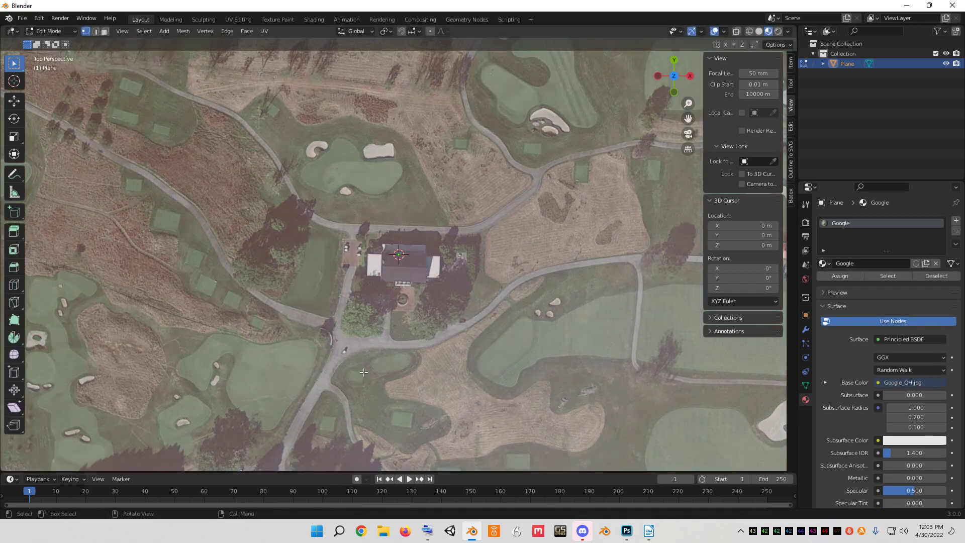
pyautogui.hotkey('alt', 'a')
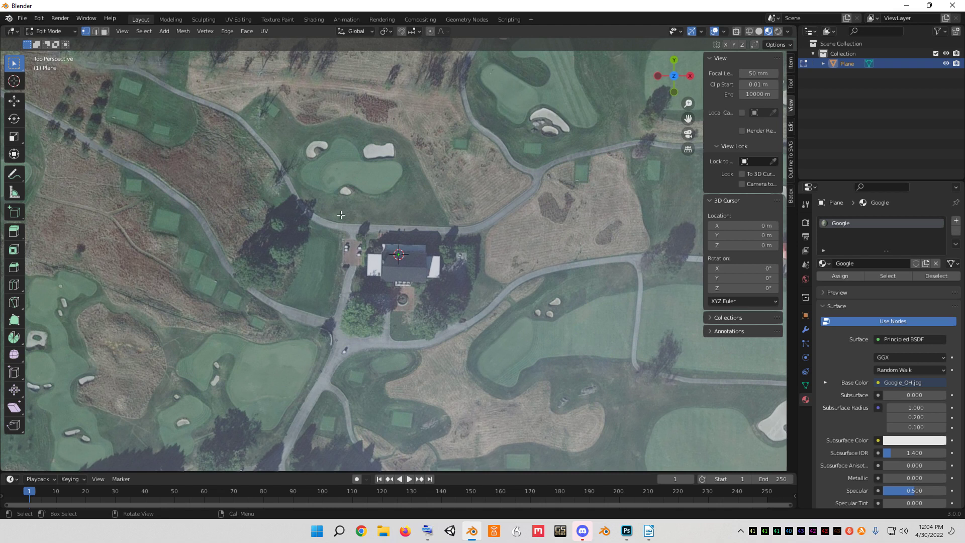
pyautogui.press('k')
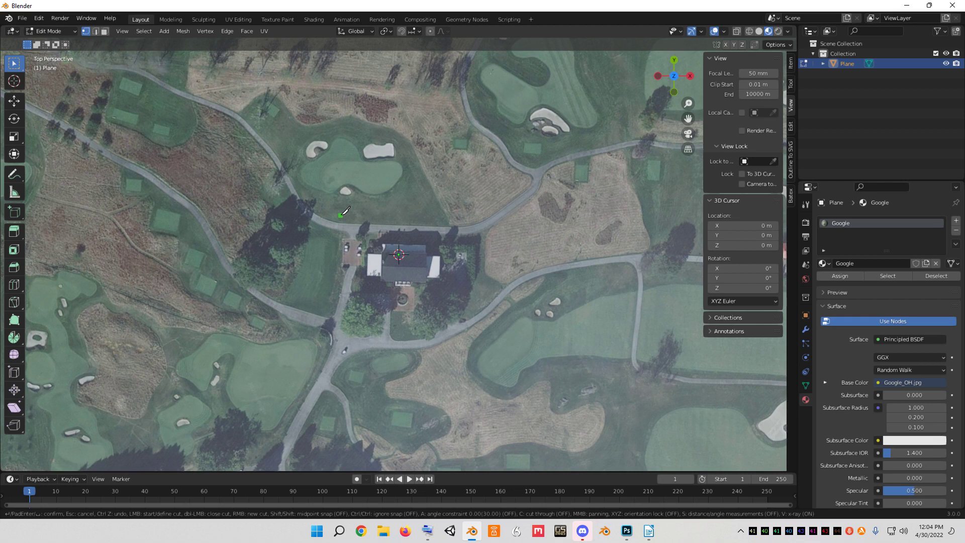
pyautogui.click(341, 215)
pyautogui.press('a')
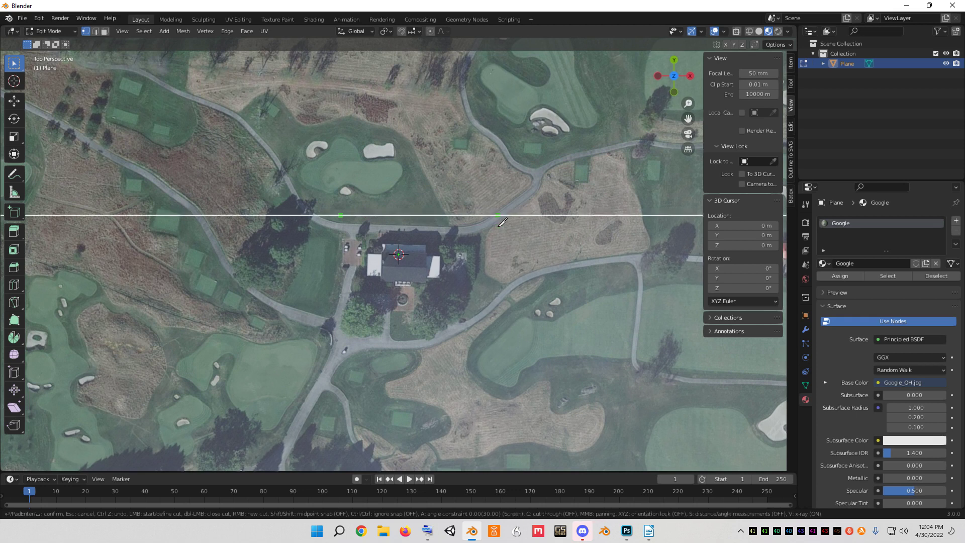
pyautogui.click(469, 215)
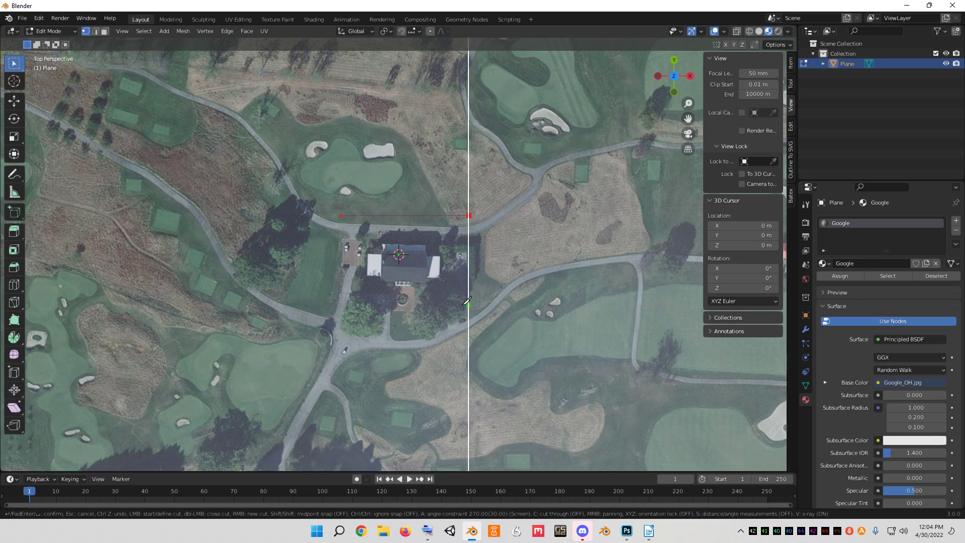
pyautogui.click(468, 320)
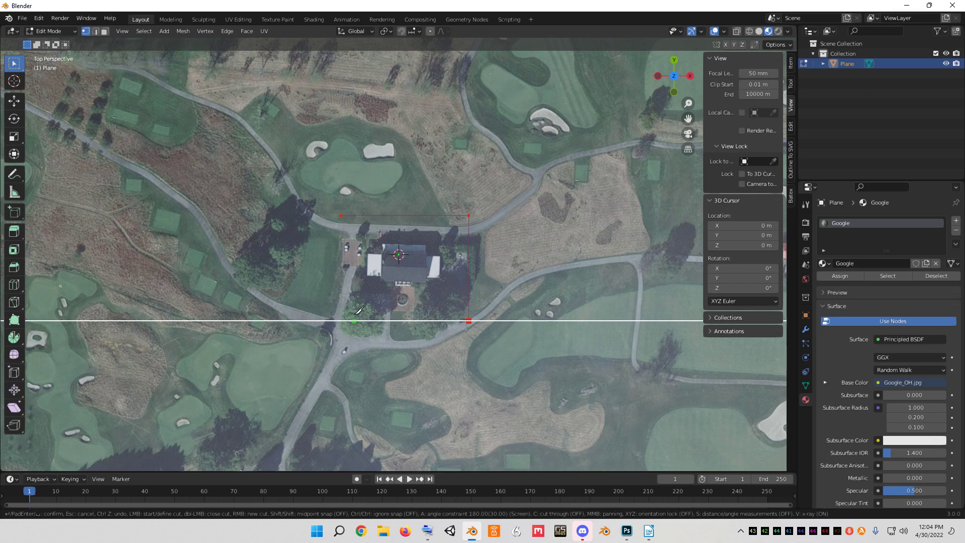
pyautogui.click(349, 320)
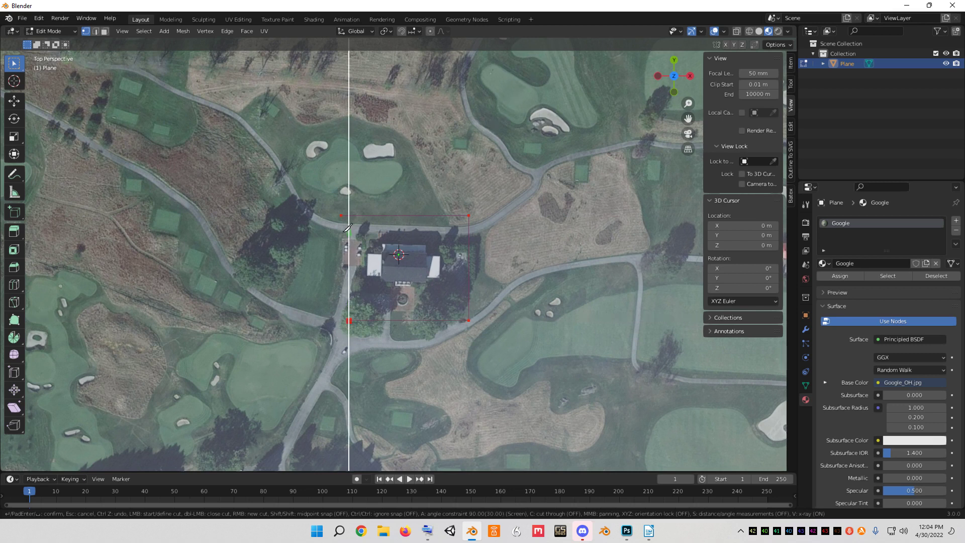
pyautogui.click(349, 214)
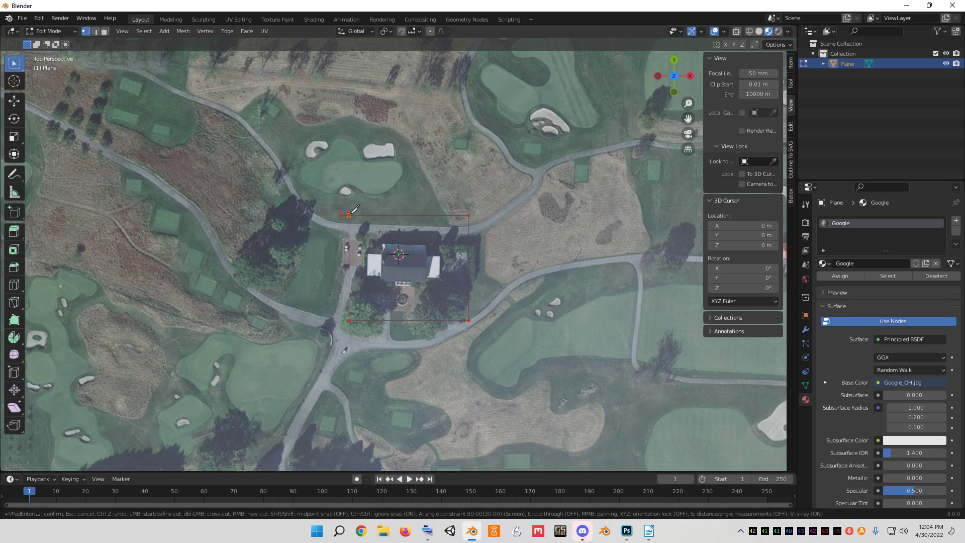
pyautogui.press('Return')
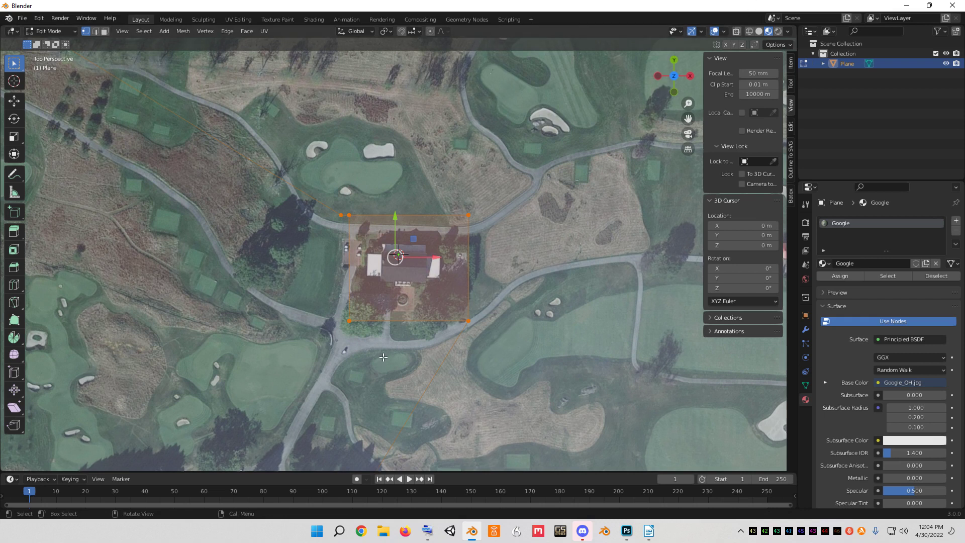
# In face select mode, separate the rectangular building face from the plane by selection and return to Object Mode.
pyautogui.click(446, 295)
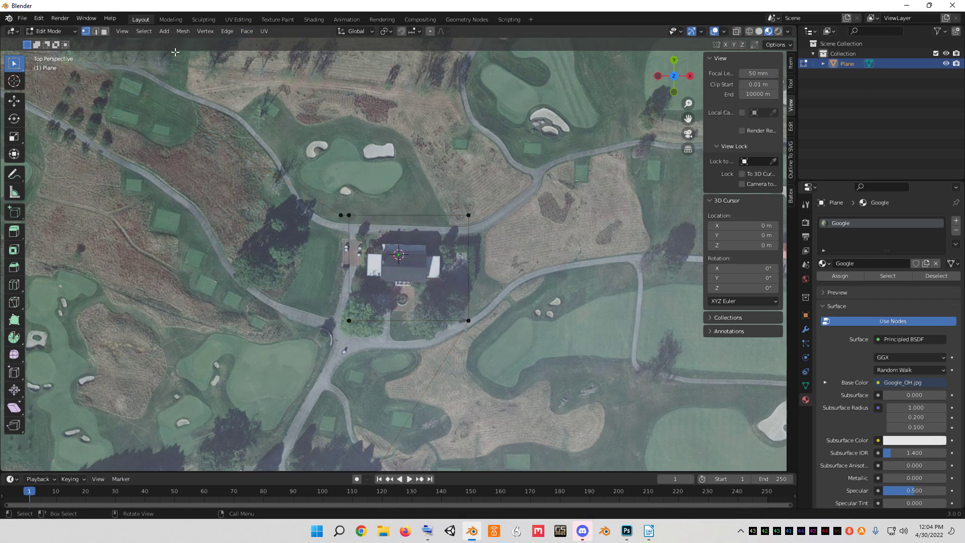
pyautogui.click(245, 31)
pyautogui.click(104, 31)
pyautogui.click(431, 278)
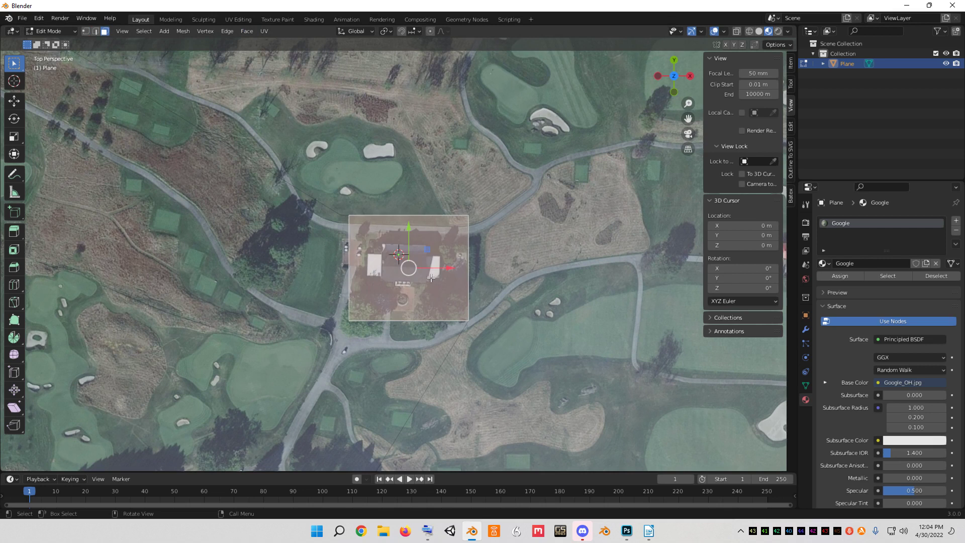
pyautogui.press('p')
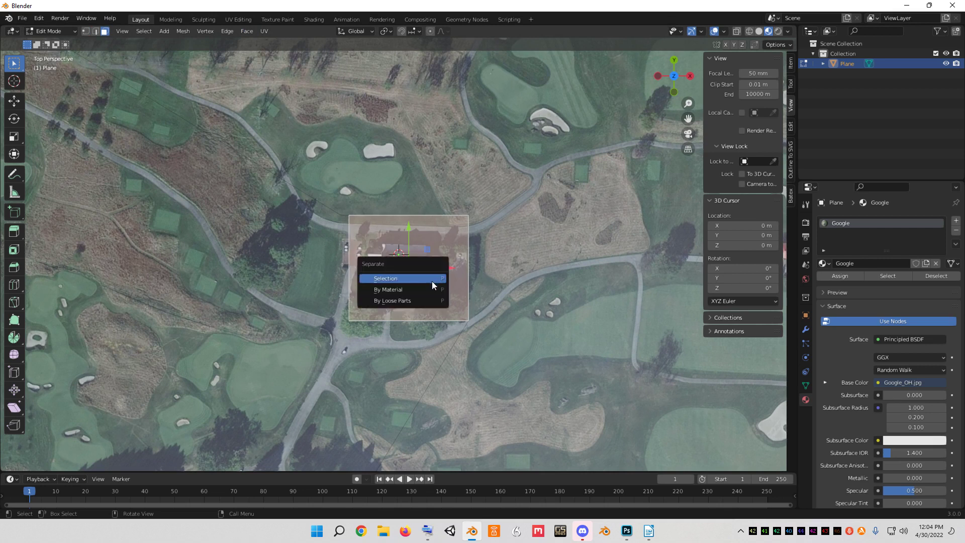
pyautogui.click(431, 279)
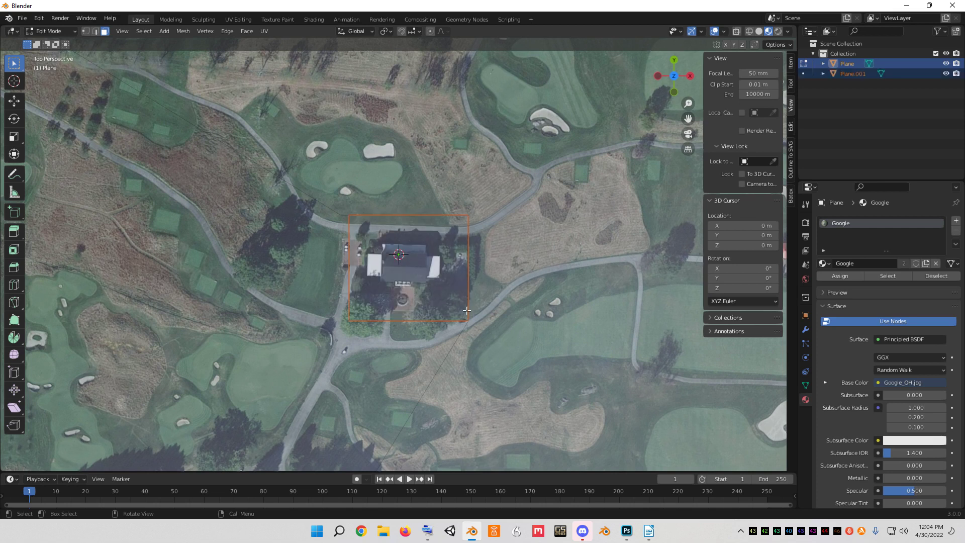
pyautogui.press('a')
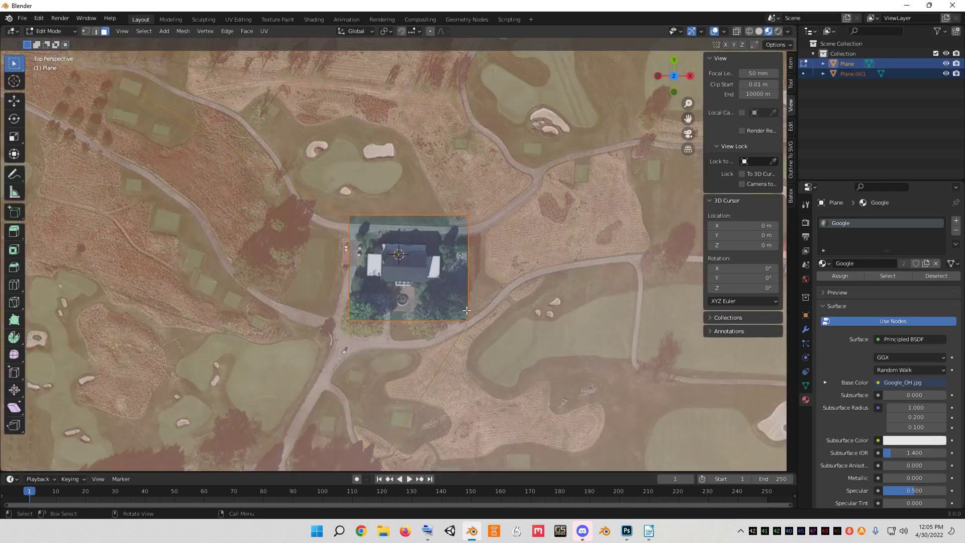
pyautogui.press('Tab')
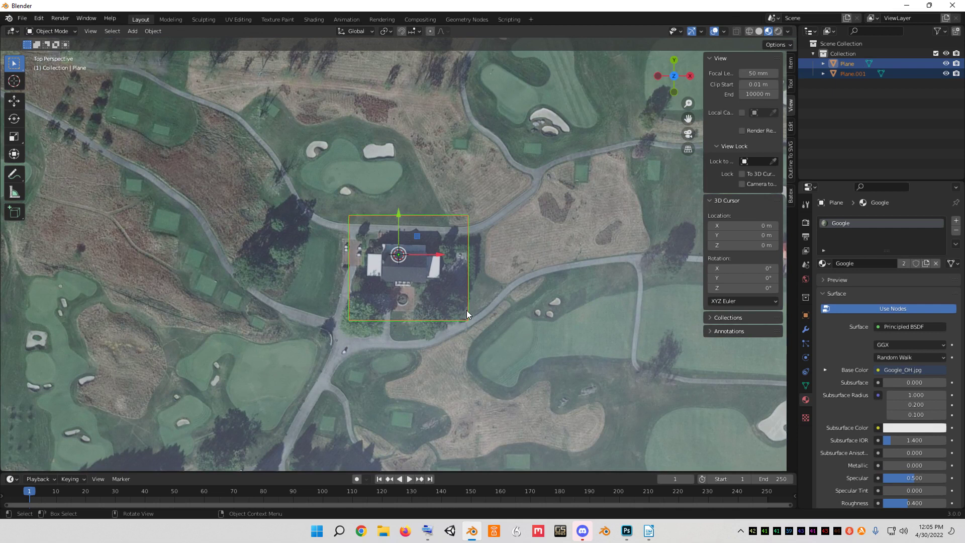
# Hide the separated building piece and inspect the opening left in the golf course plane.
pyautogui.click(427, 280)
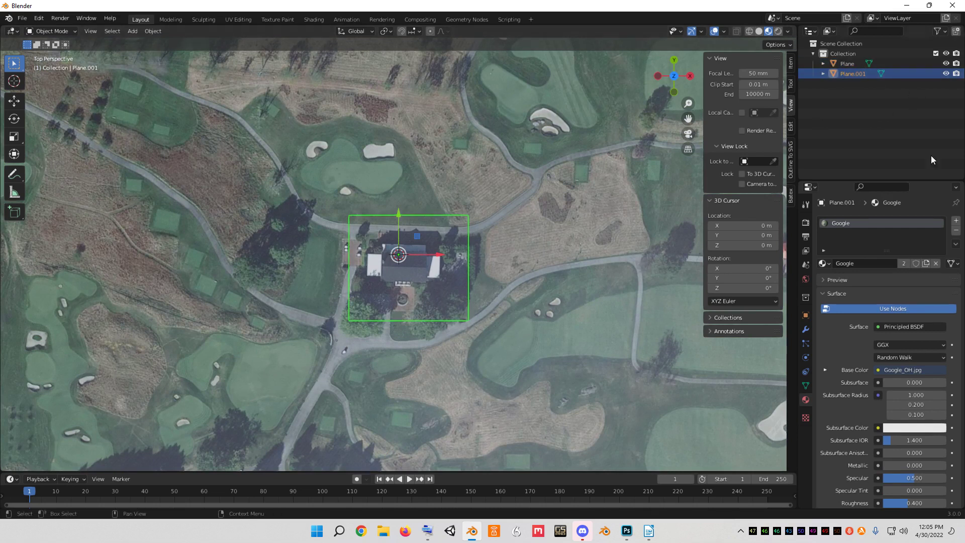
pyautogui.click(946, 74)
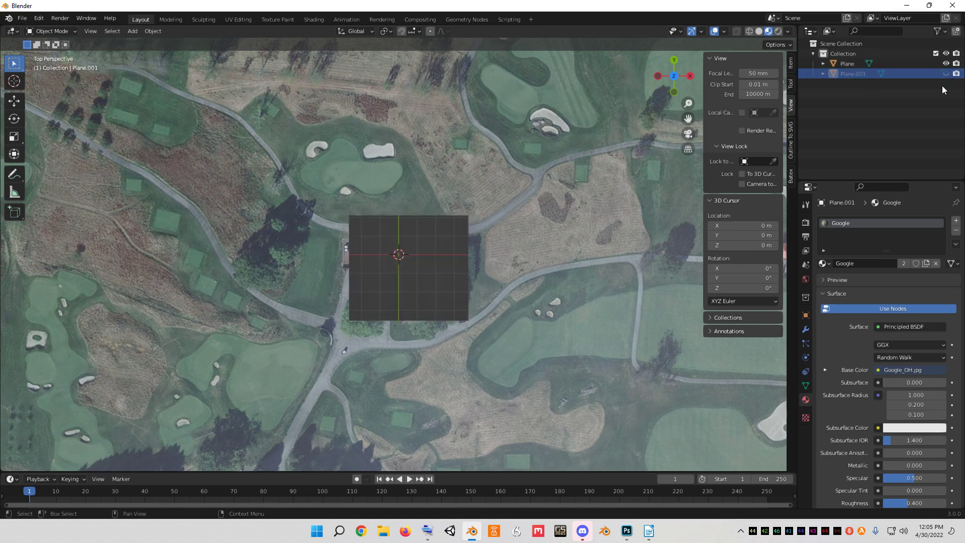
pyautogui.scroll(-2, 484, 249)
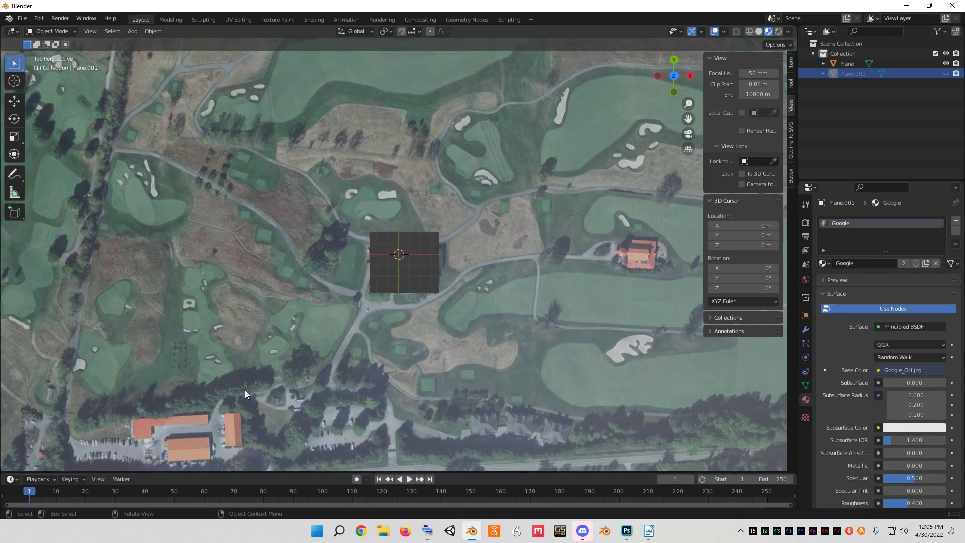
pyautogui.scroll(-3, 245, 390)
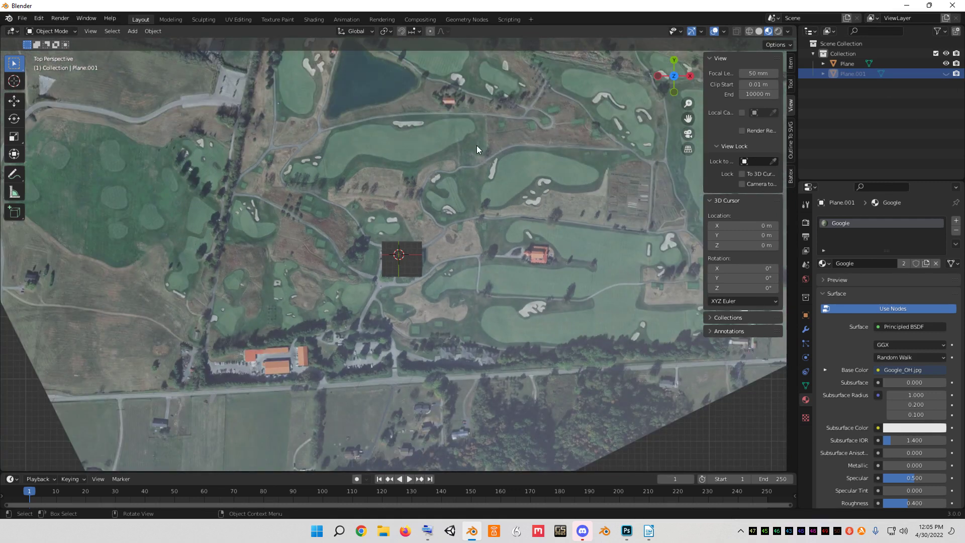
pyautogui.scroll(-2, 428, 101)
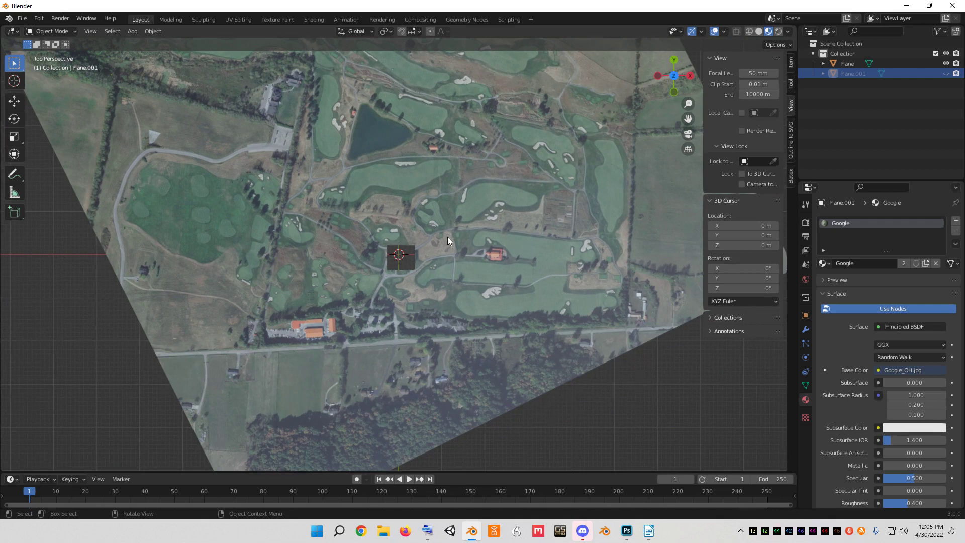
# Hide the large golf course plane and show only the separated building piece, Plane.001.
pyautogui.scroll(6, 447, 240)
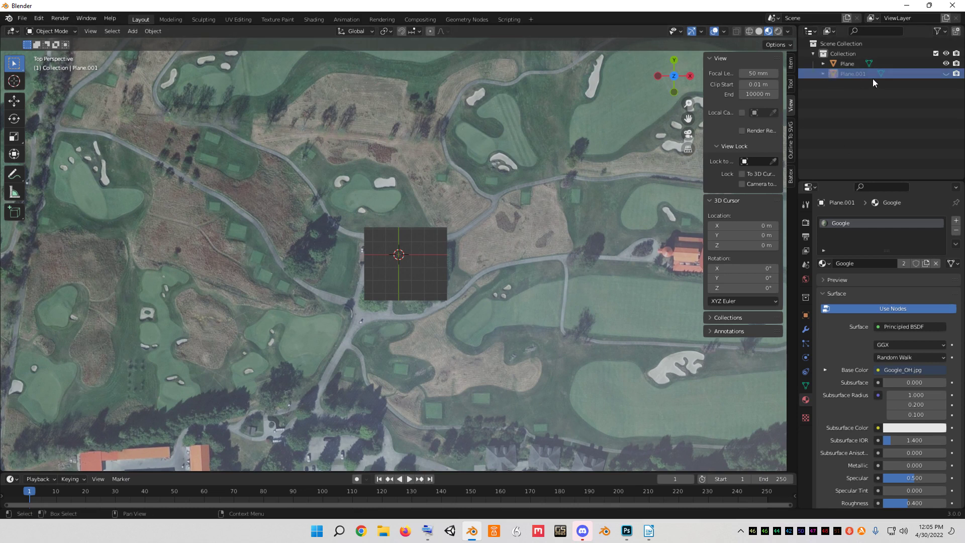
pyautogui.moveTo(945, 67); pyautogui.dragTo(946, 74)
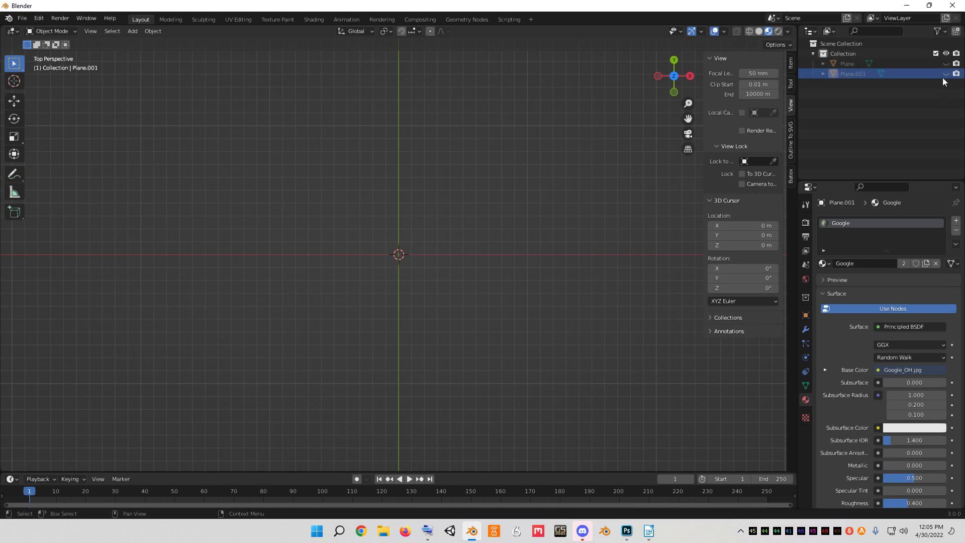
pyautogui.click(945, 74)
# Measure the left side of the building's main roof from its upper corner to its lower corner.
pyautogui.scroll(8, 458, 327)
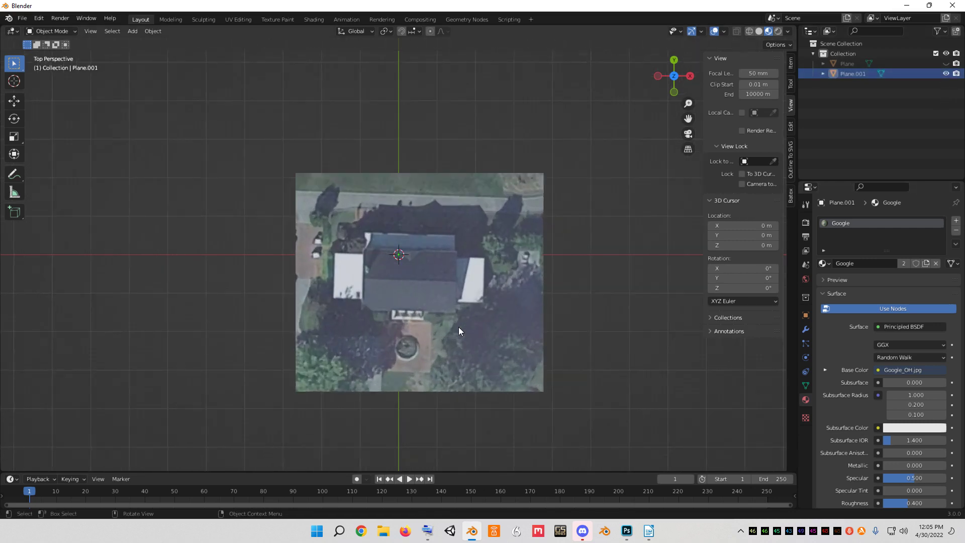
pyautogui.click(19, 192)
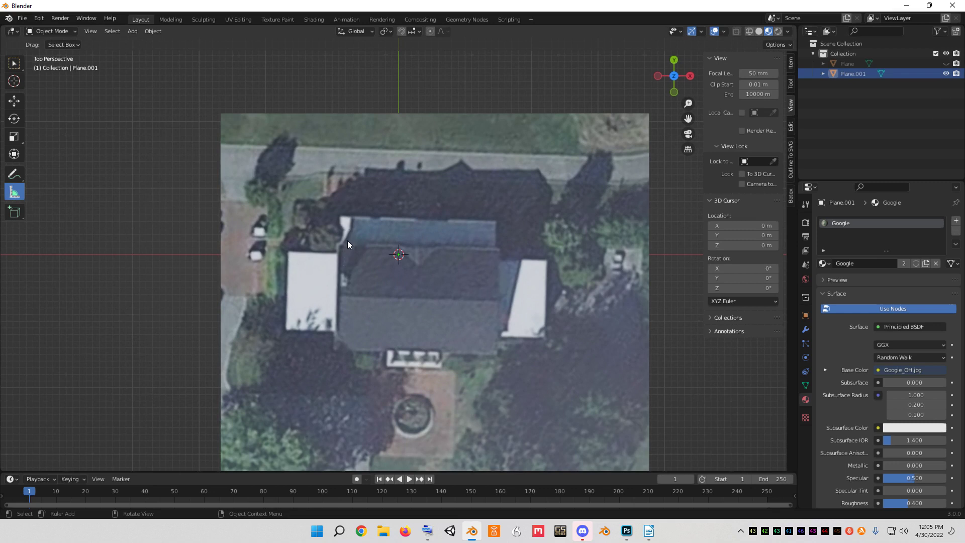
pyautogui.moveTo(340, 244); pyautogui.dragTo(345, 259)
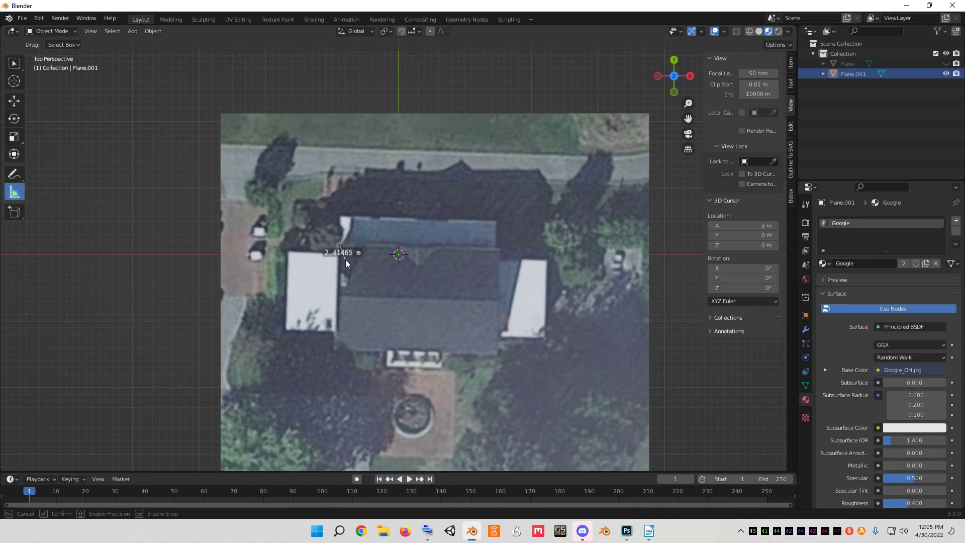
pyautogui.moveTo(340, 304); pyautogui.dragTo(337, 353)
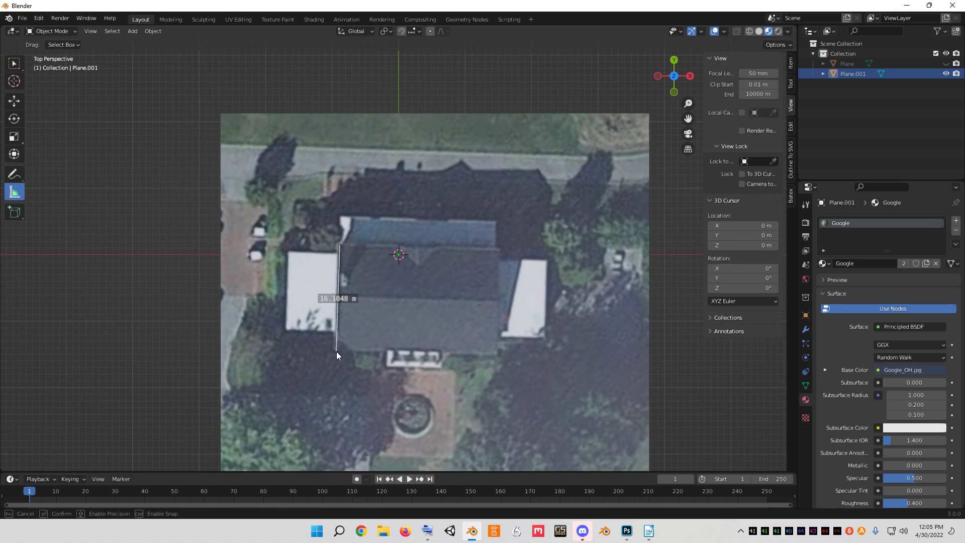
pyautogui.moveTo(336, 351); pyautogui.dragTo(336, 351)
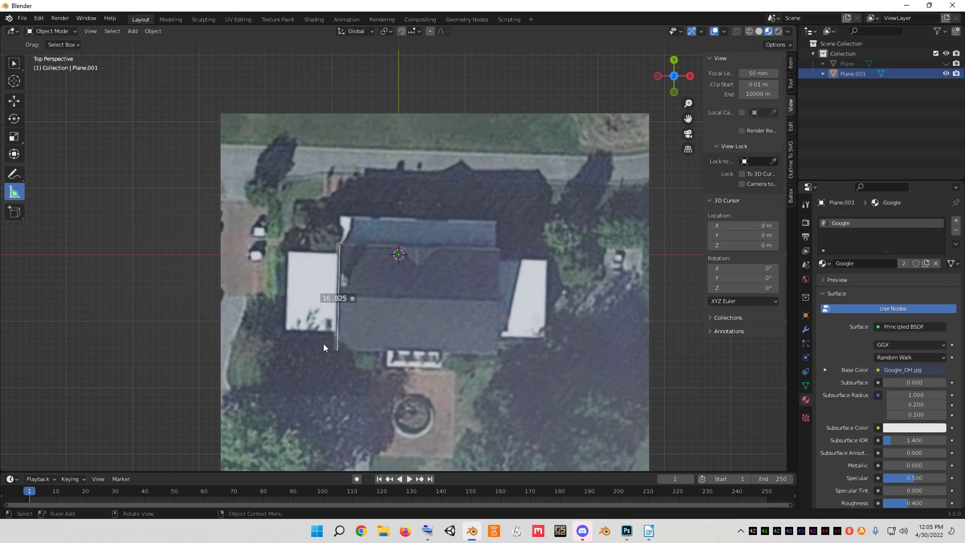